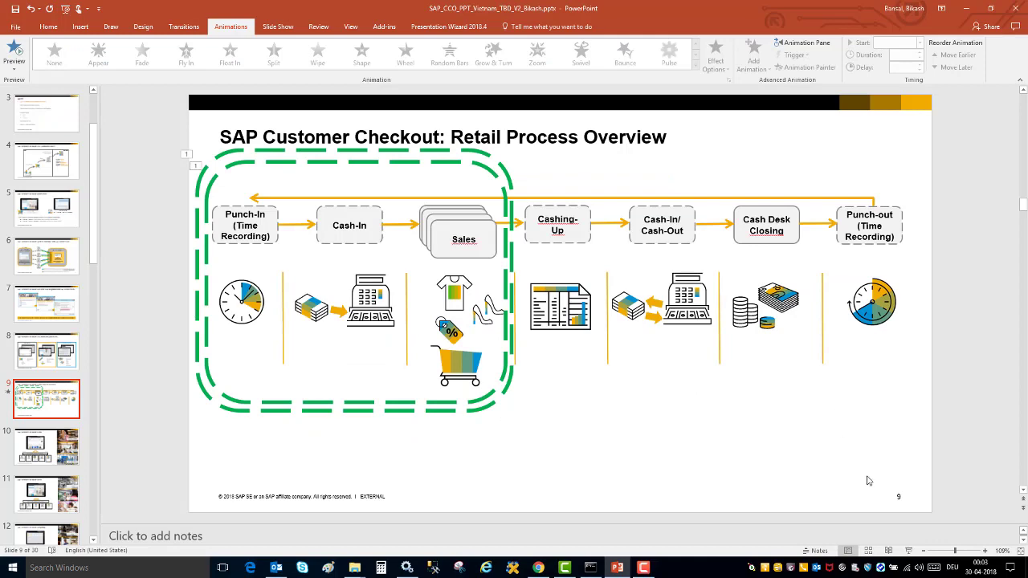
# Log into time recording with the manager's user ID and password, then punch in for work.
pyautogui.click(538, 567)
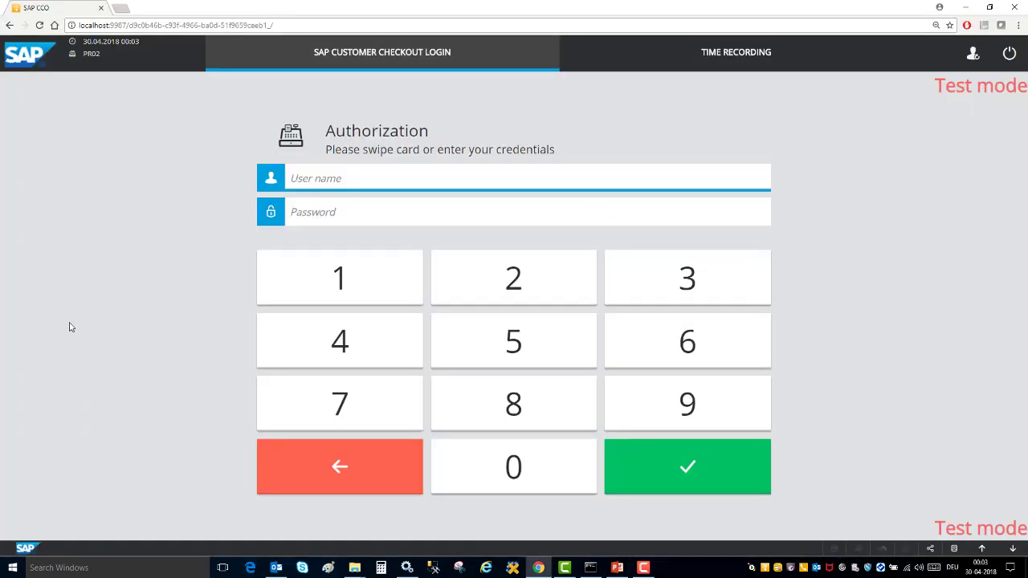
pyautogui.click(703, 61)
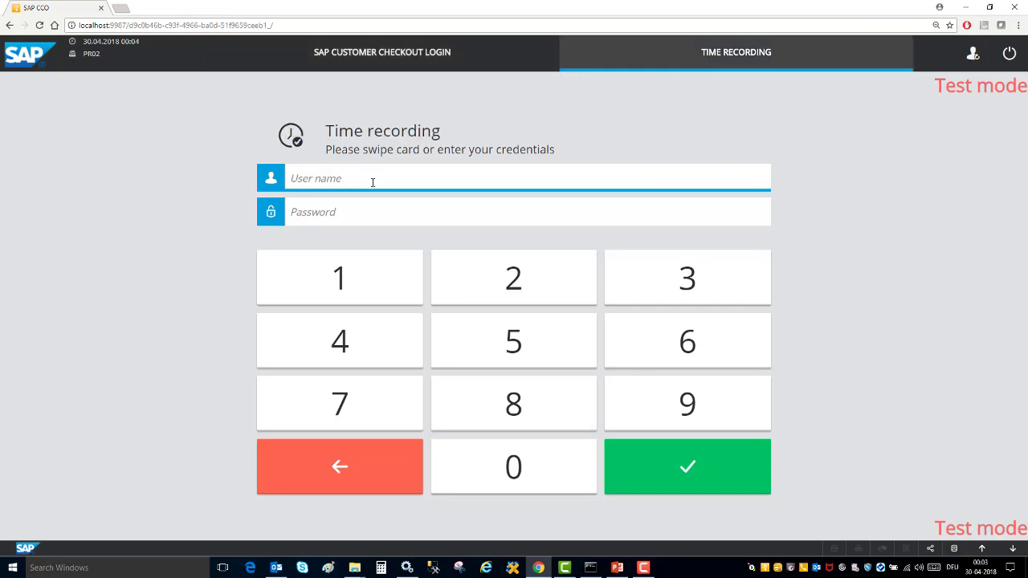
pyautogui.write('M0001')
pyautogui.press('Tab')
pyautogui.write('12345678')
pyautogui.click(687, 472)
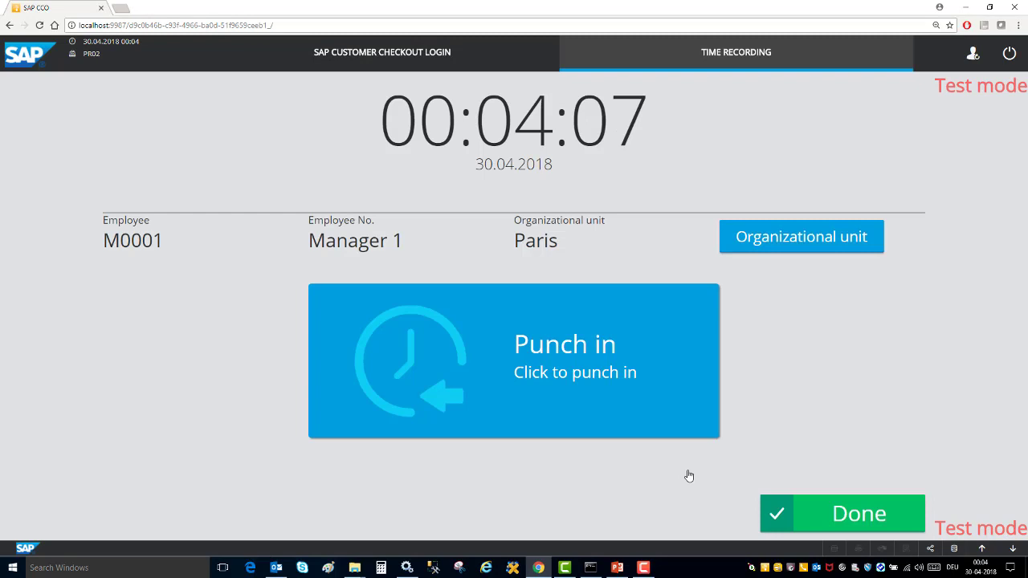
pyautogui.click(522, 340)
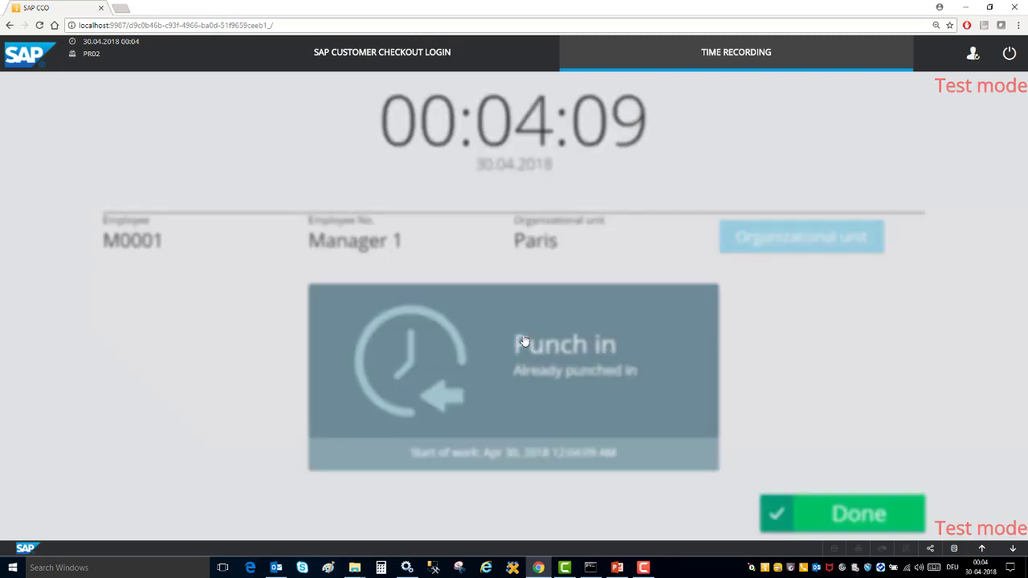
# Open the cash-in form from the functions menu and enter 500,00 EUR.
pyautogui.click(385, 64)
pyautogui.click(923, 53)
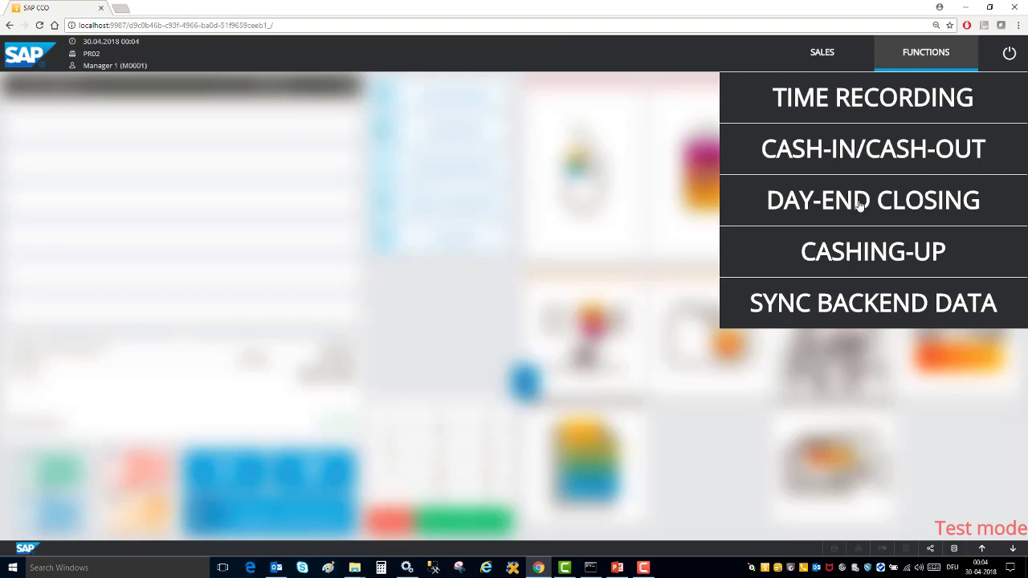
pyautogui.click(834, 167)
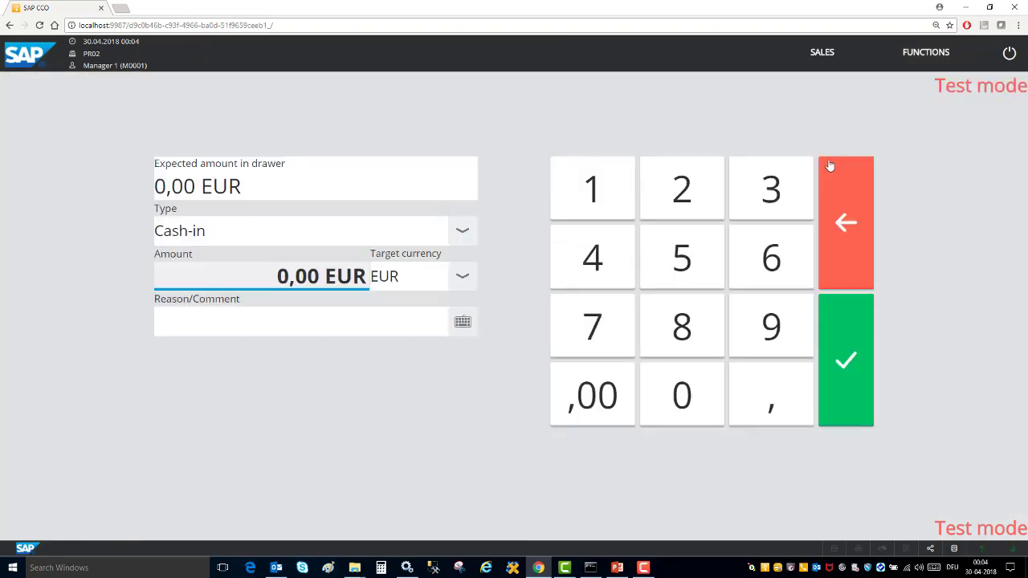
pyautogui.click(682, 258)
pyautogui.click(681, 394)
pyautogui.click(681, 393)
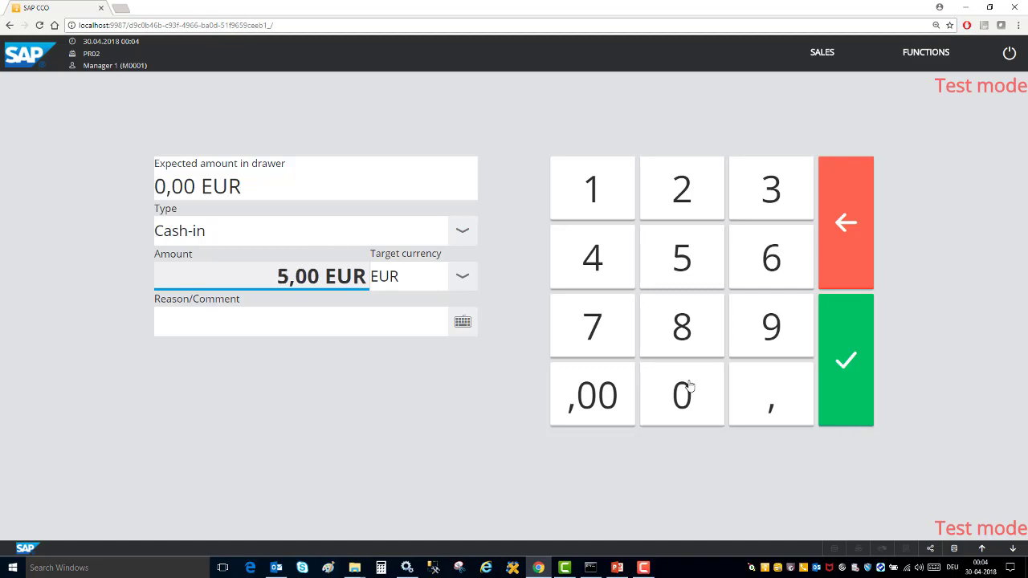
pyautogui.click(587, 413)
# Add the comment 'Start of the day', post the cash-in and return to sales.
pyautogui.click(289, 331)
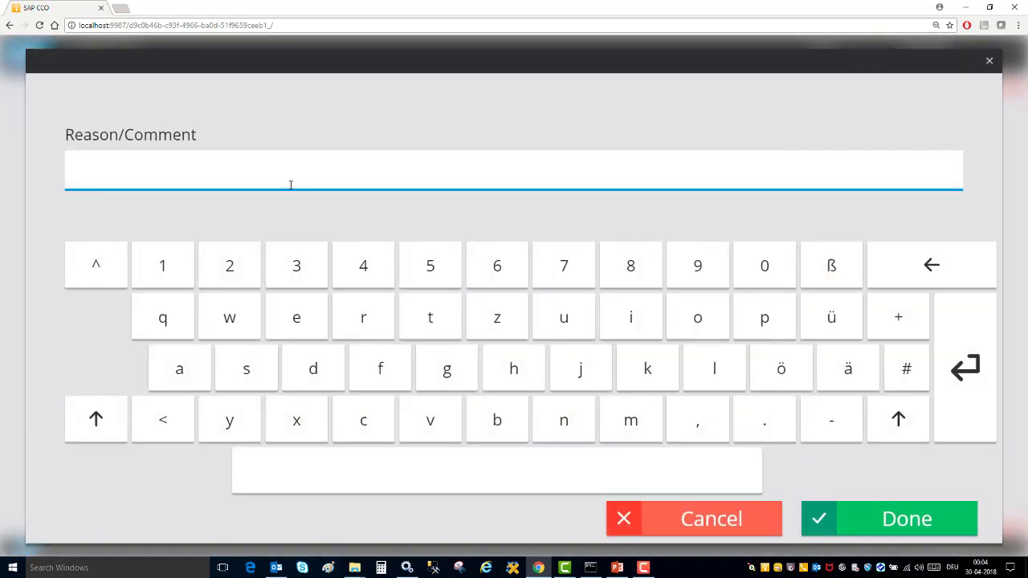
pyautogui.write('Start of the day')
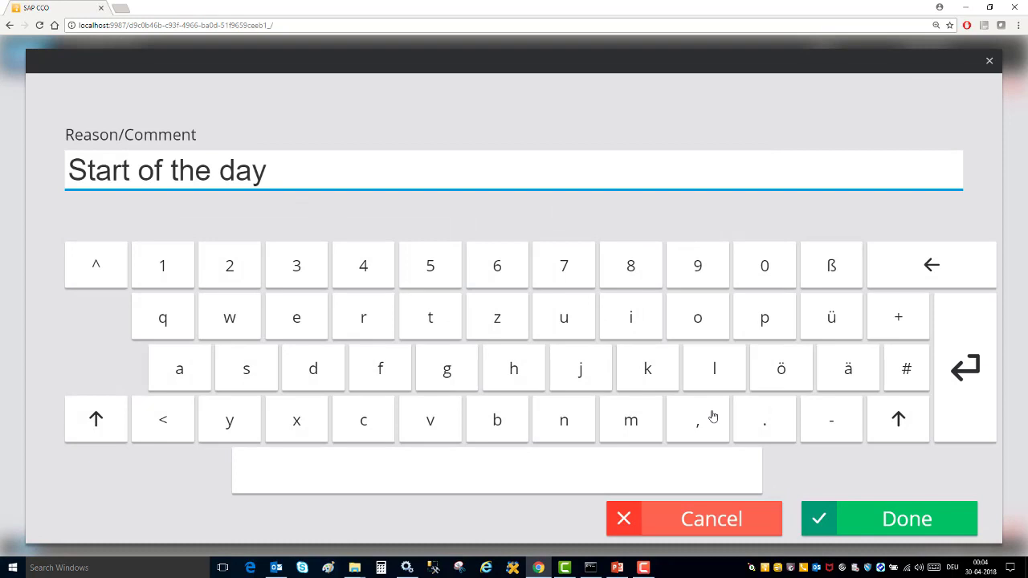
pyautogui.press('Return')
pyautogui.click(851, 368)
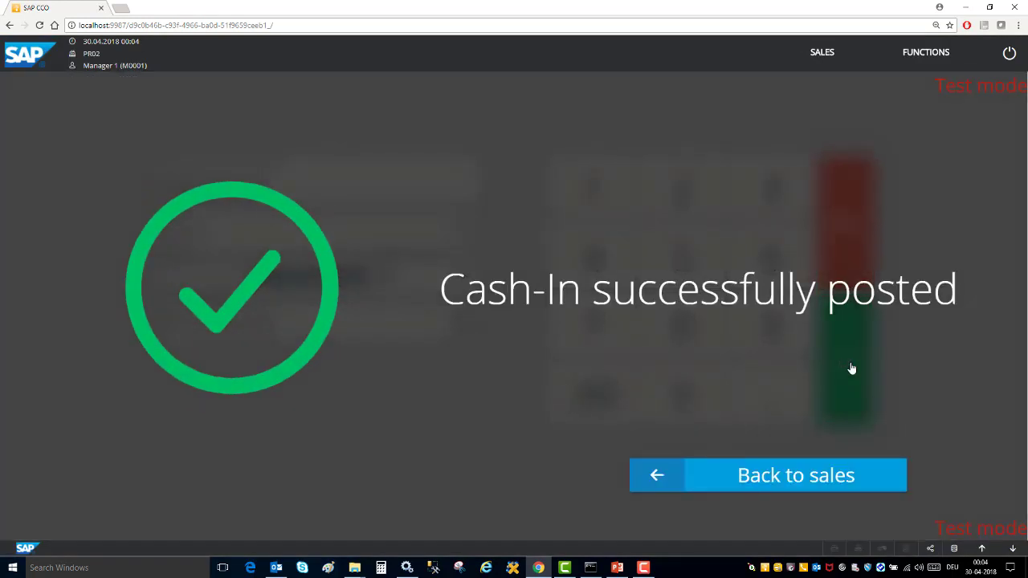
pyautogui.click(771, 476)
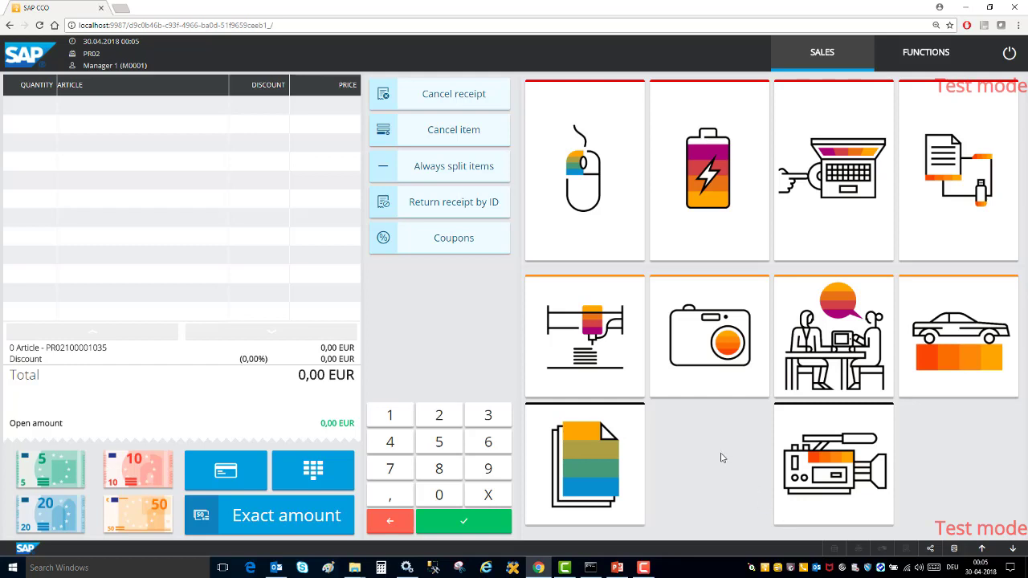
# Add USB Maus, multifunction printer, laptop battery and SLR camera to the receipt.
pyautogui.click(591, 173)
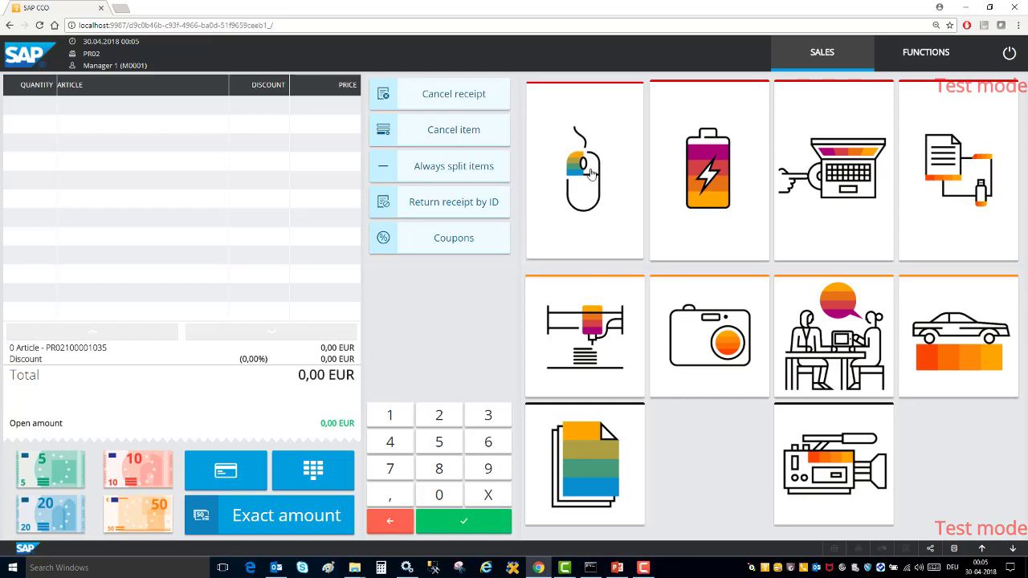
pyautogui.click(589, 332)
pyautogui.click(698, 197)
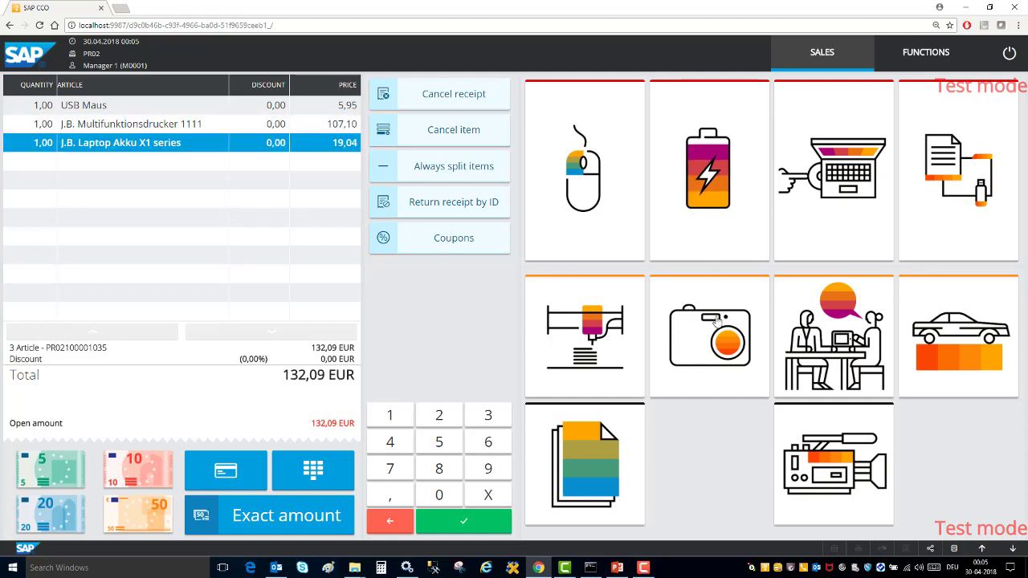
pyautogui.click(716, 320)
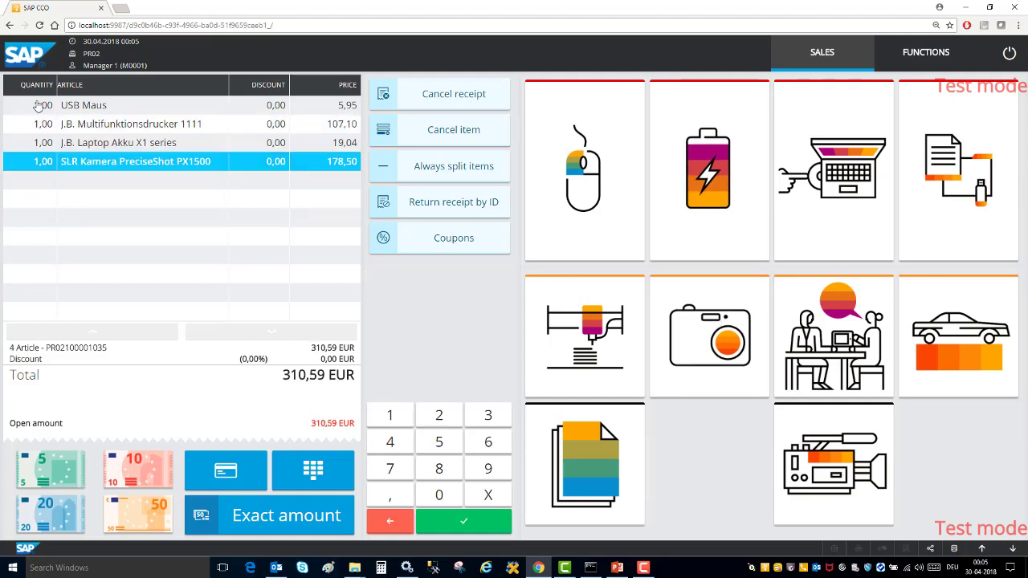
# Raise the USB Maus quantity to 4 and pay the 328,44 EUR total exactly in cash.
pyautogui.click(38, 105)
pyautogui.click(70, 120)
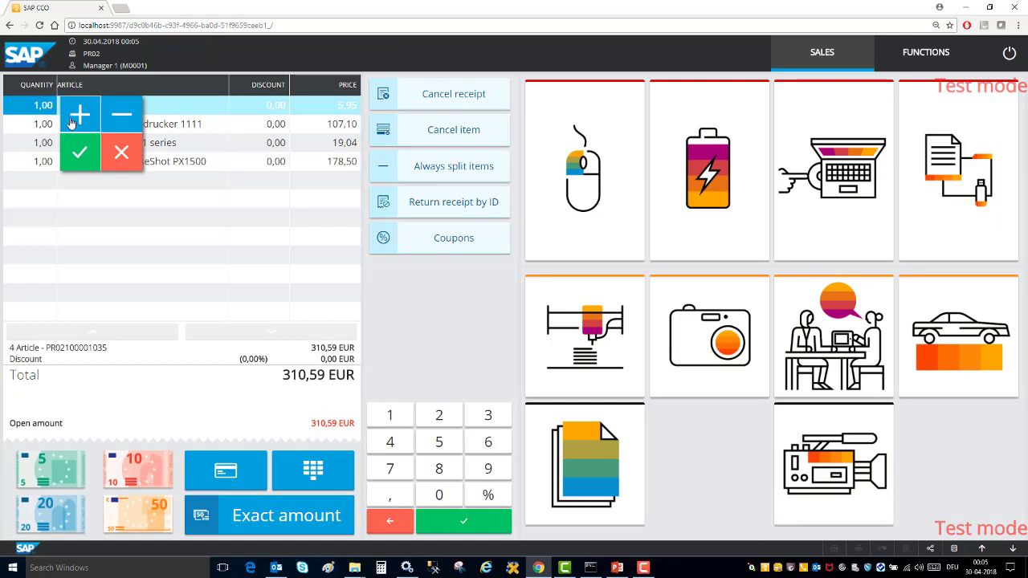
pyautogui.doubleClick(71, 120)
pyautogui.click(80, 156)
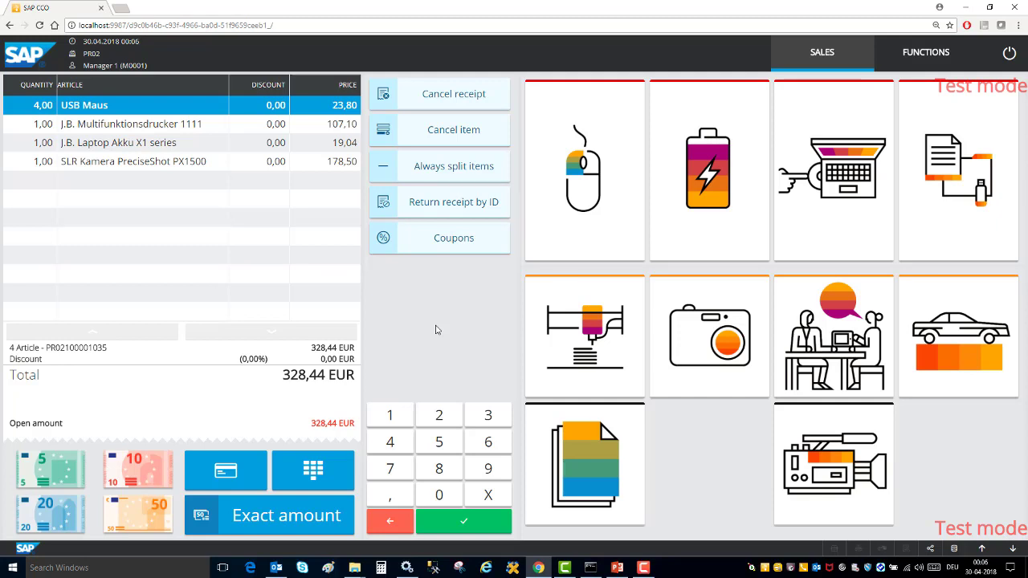
pyautogui.click(315, 526)
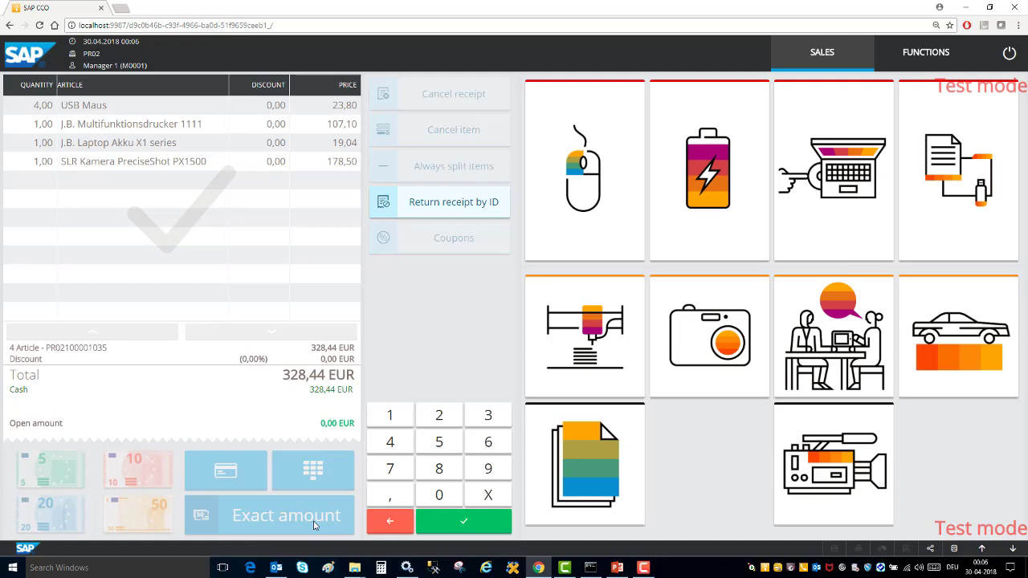
# Ring up the USB Maus, multifunction printer and laptop battery on a new receipt.
pyautogui.click(623, 154)
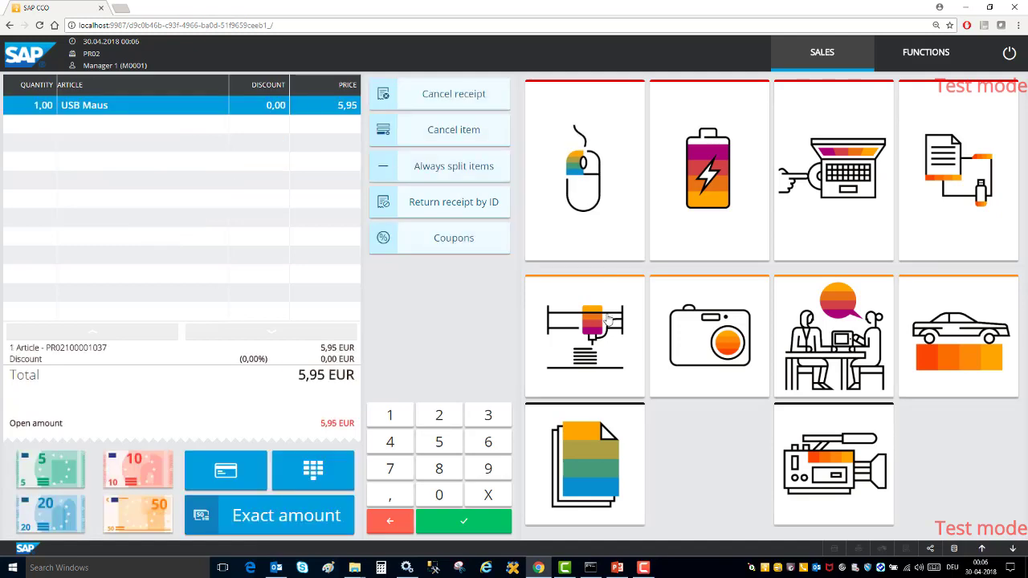
pyautogui.click(608, 319)
pyautogui.click(690, 227)
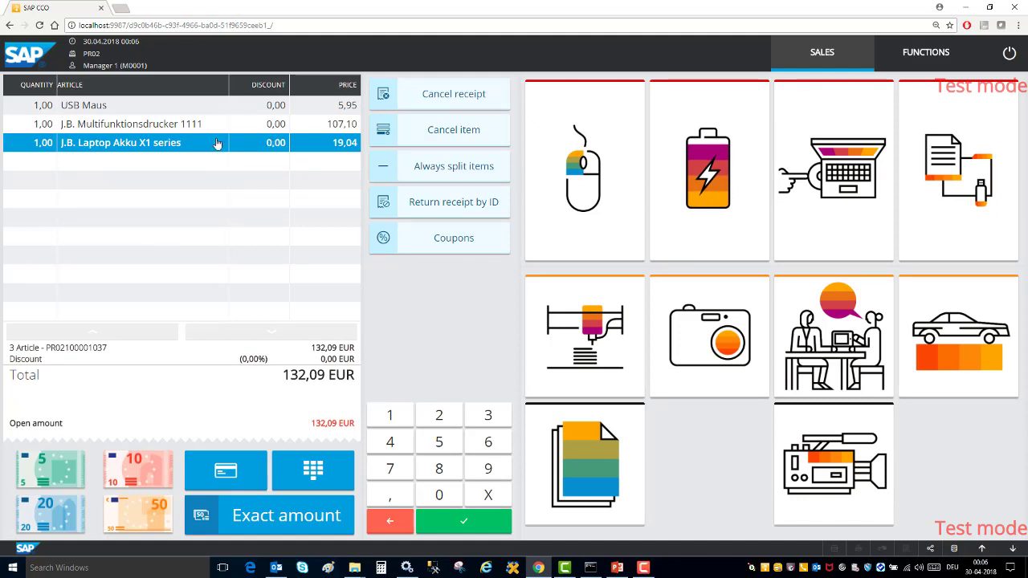
# Void the laptop battery line, then cancel the whole 113,05 EUR receipt.
pyautogui.click(464, 135)
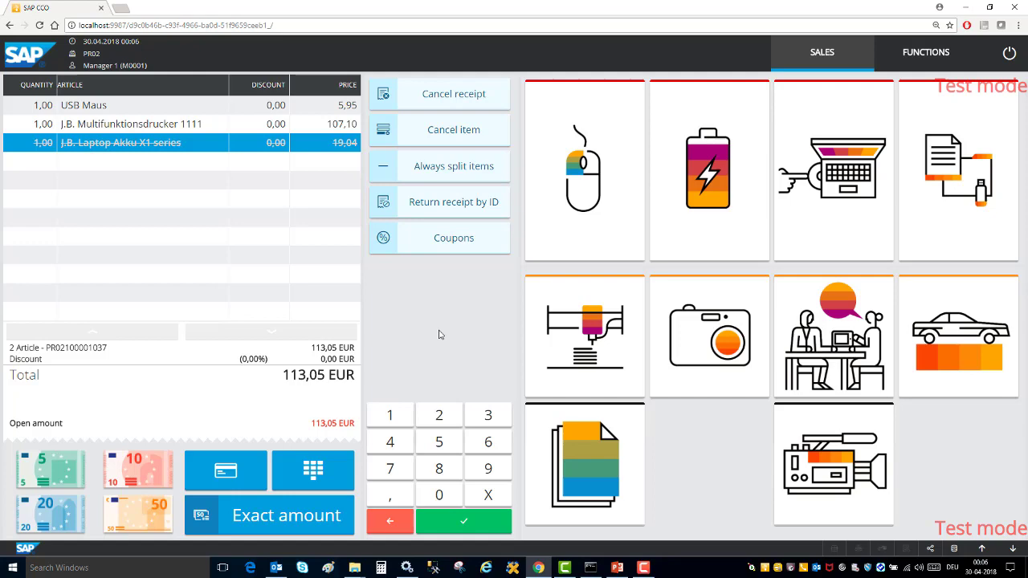
pyautogui.click(447, 95)
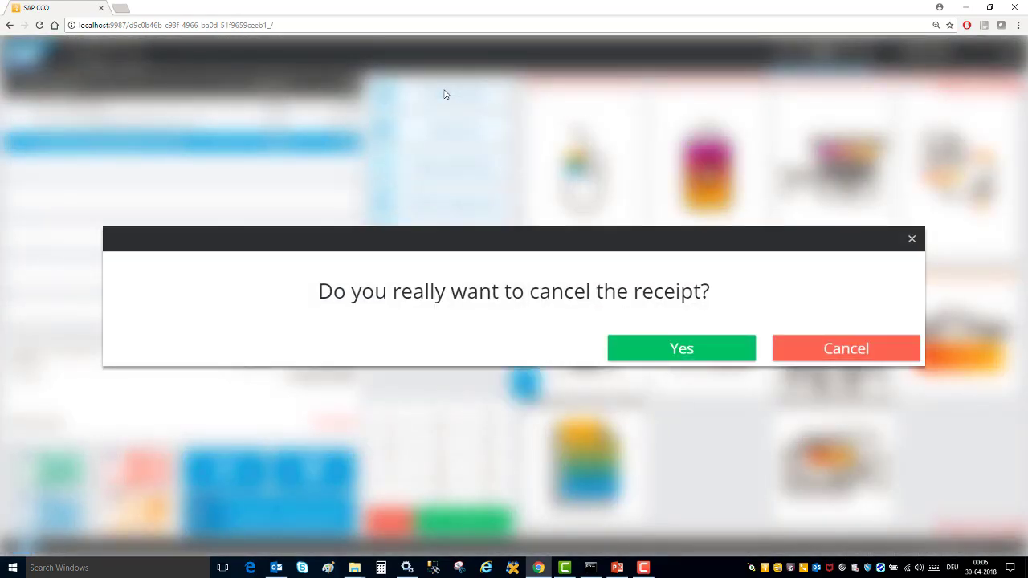
pyautogui.click(705, 350)
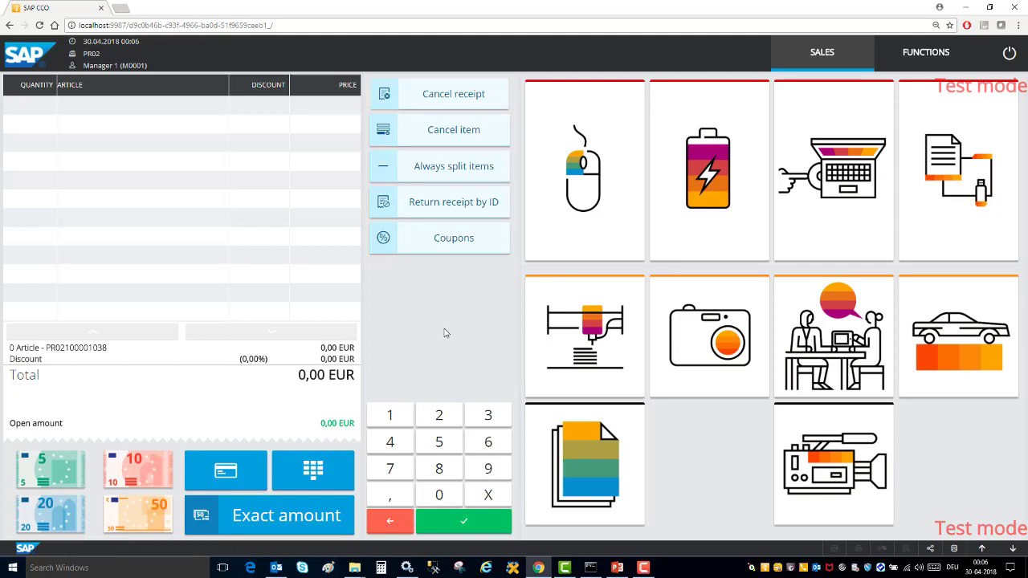
# Add the USB Maus, multifunction printer and laptop battery to the receipt.
pyautogui.click(566, 206)
pyautogui.click(591, 327)
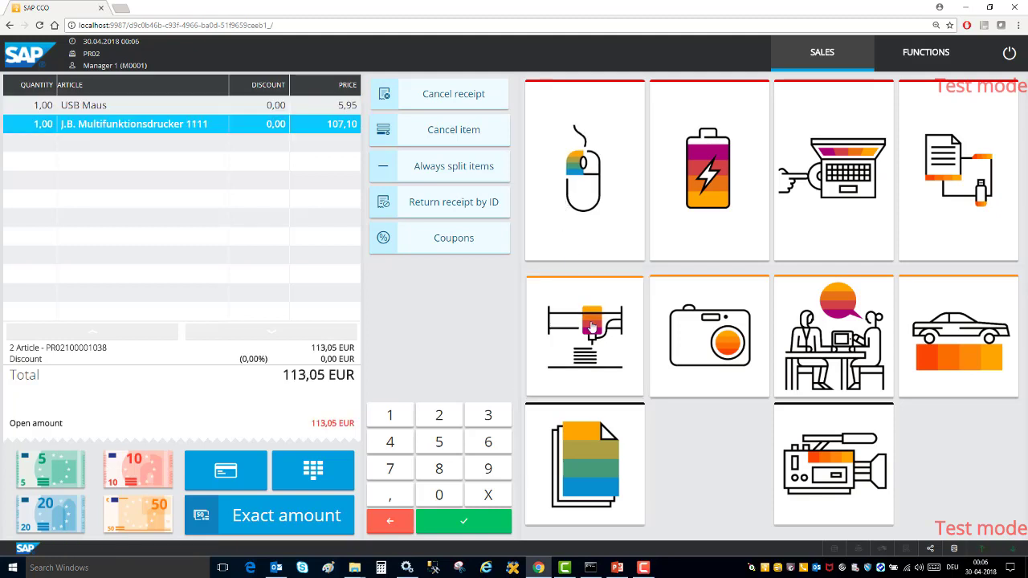
pyautogui.click(699, 215)
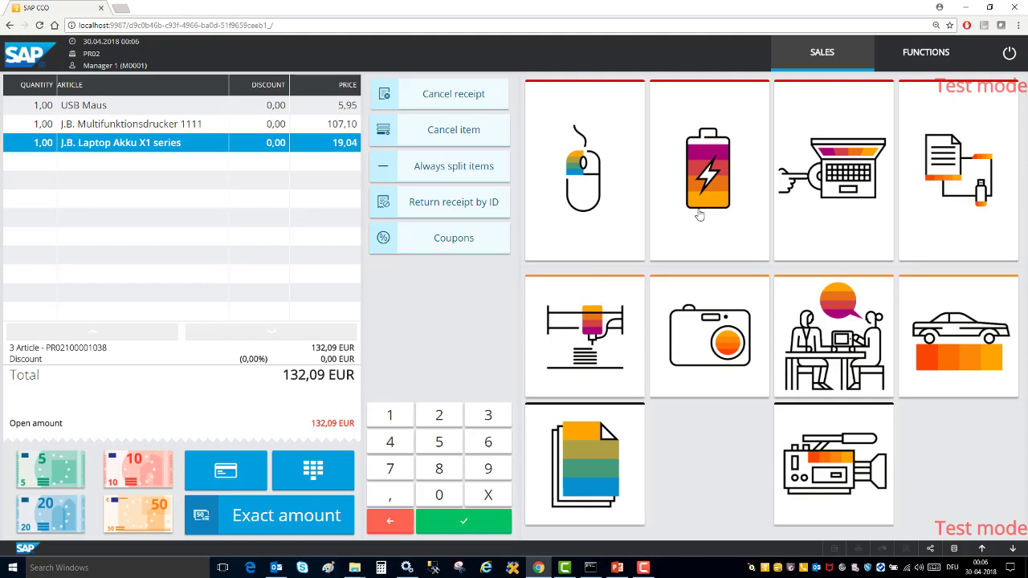
# Pay the 132,09 EUR total by MasterCard and start a new receipt with a USB mouse.
pyautogui.click(347, 474)
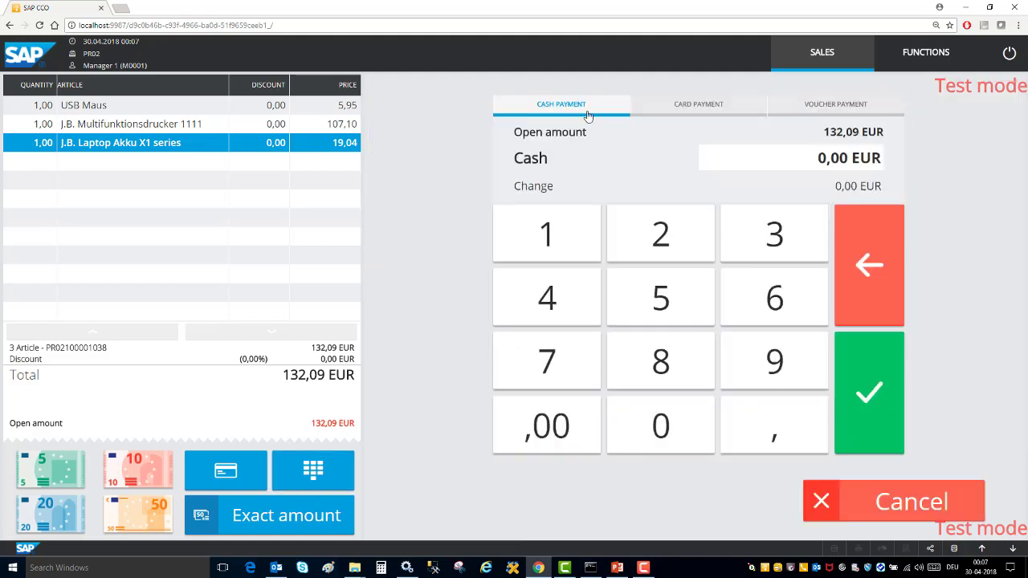
pyautogui.click(672, 110)
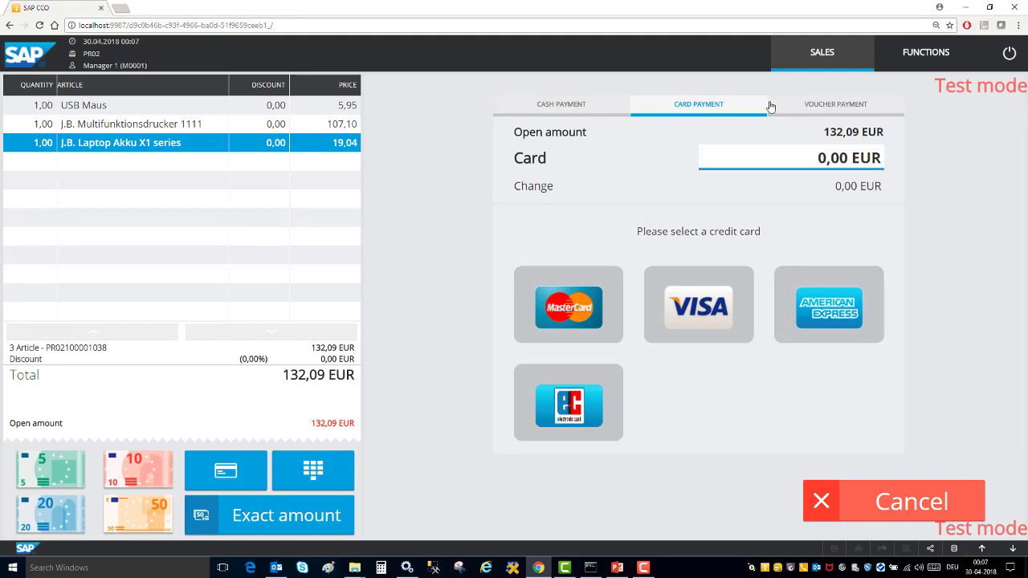
pyautogui.click(799, 110)
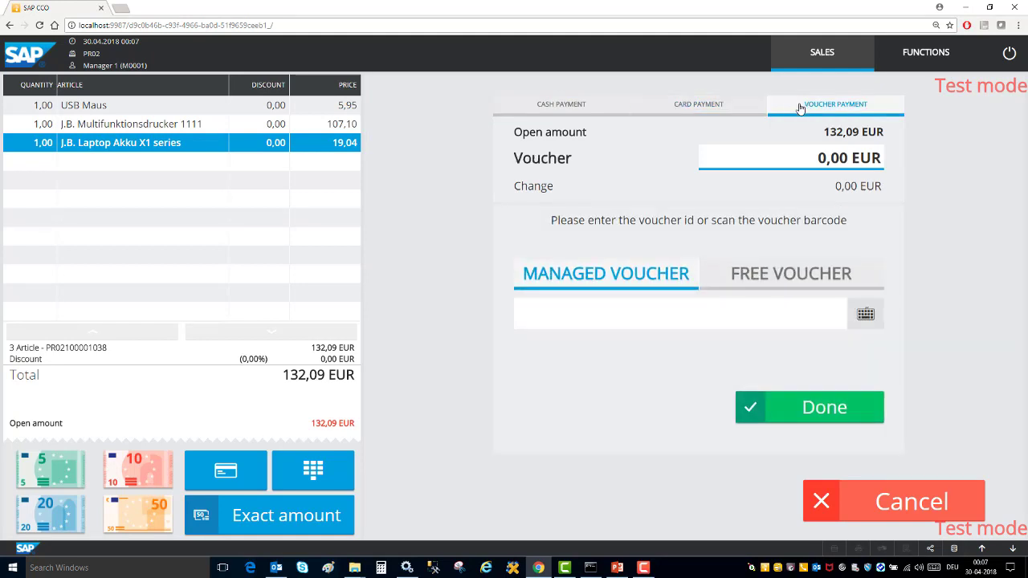
pyautogui.click(694, 110)
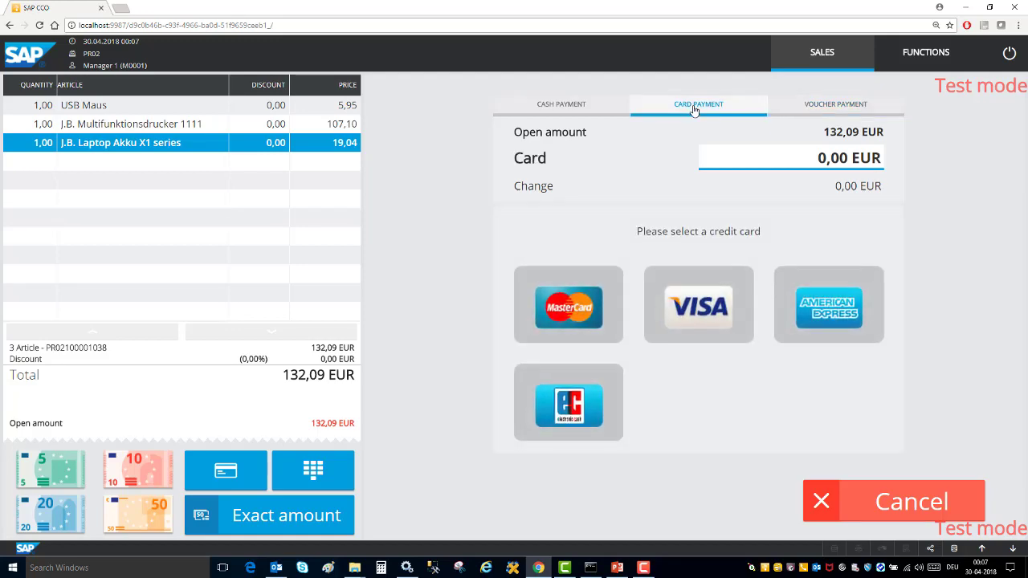
pyautogui.click(569, 317)
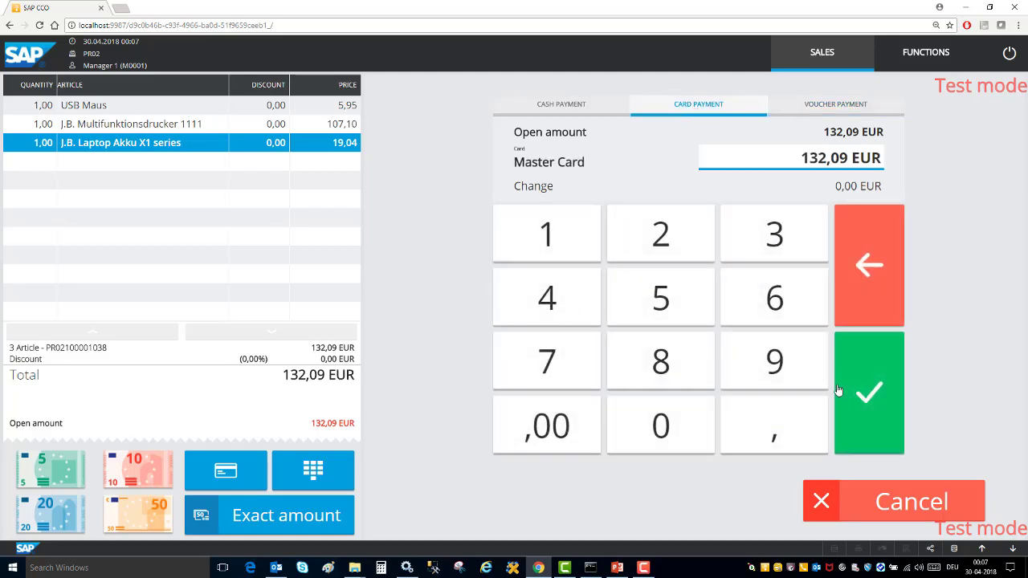
pyautogui.click(887, 404)
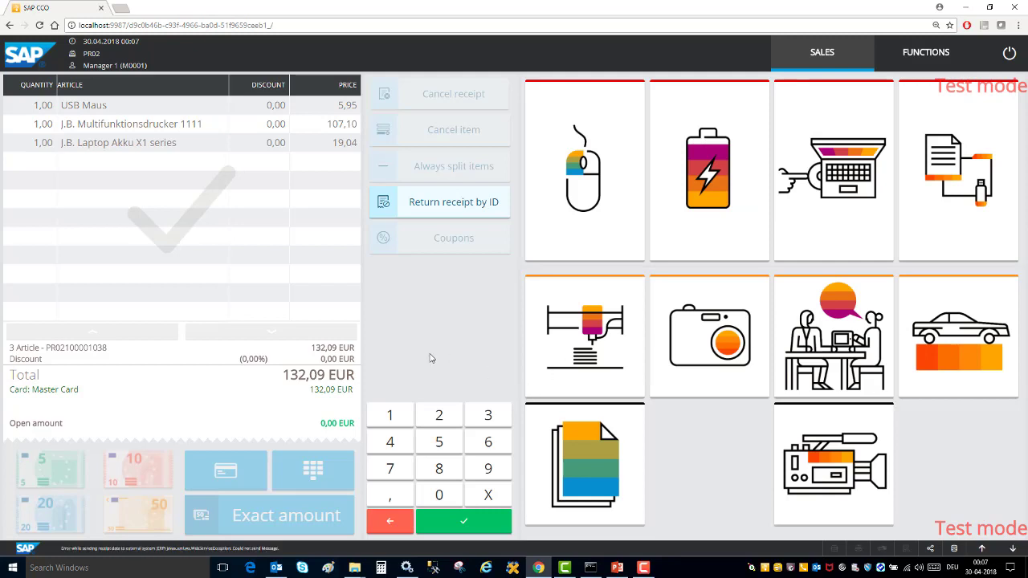
pyautogui.click(620, 220)
# Add the multifunction printer and start voucher payment for the 113,05 EUR receipt.
pyautogui.click(608, 335)
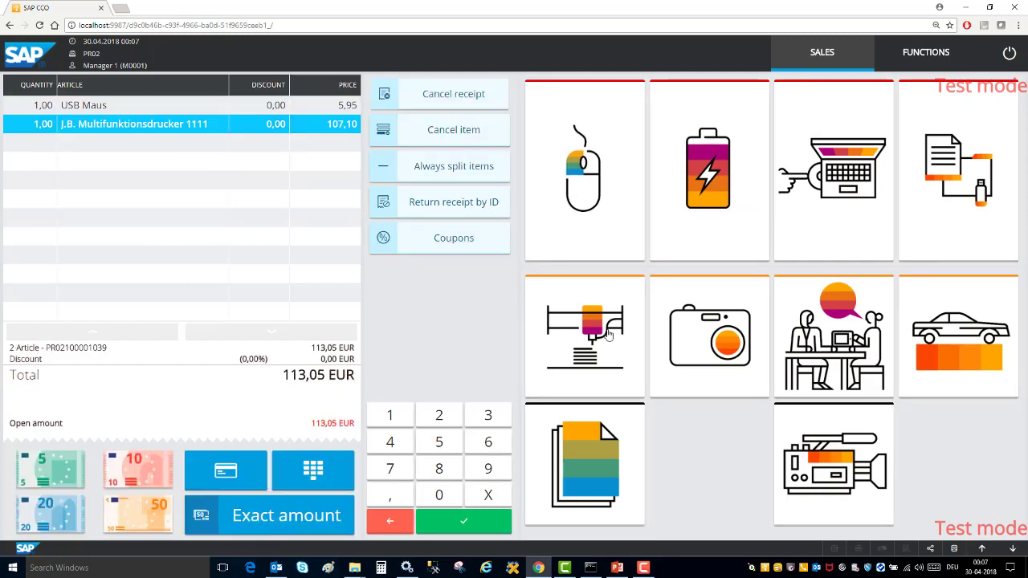
pyautogui.click(289, 486)
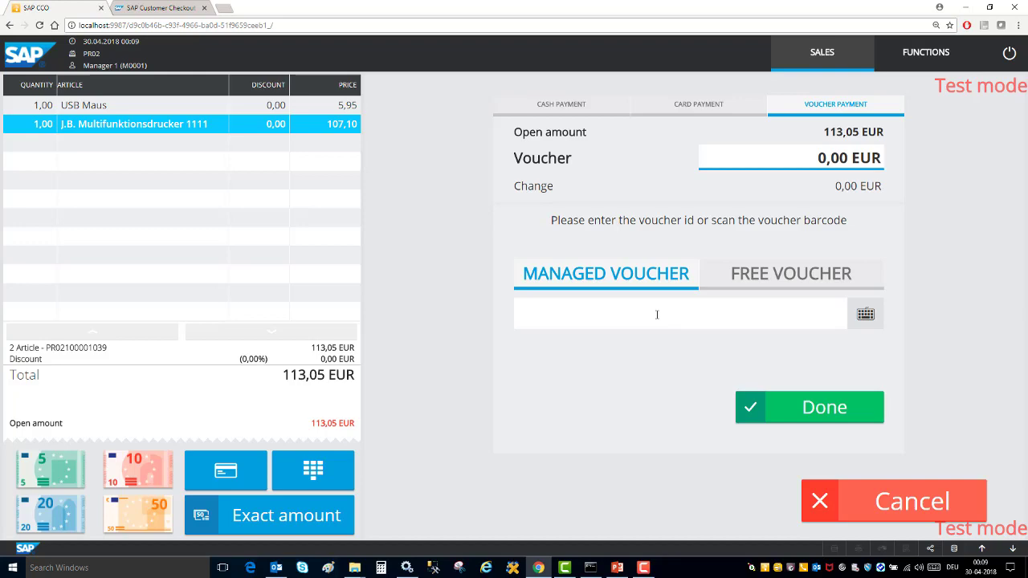
pyautogui.click(656, 314)
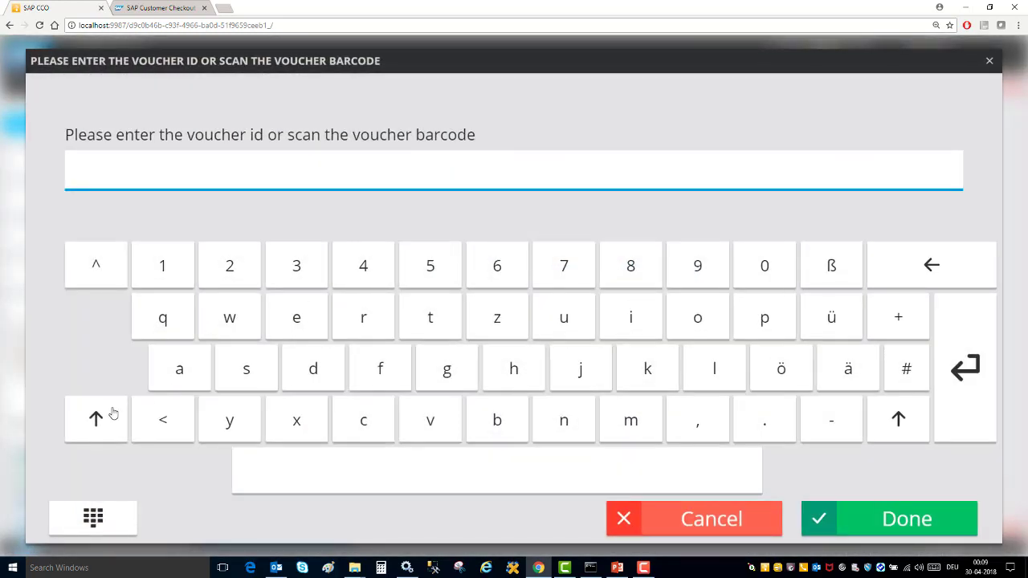
# Enter the voucher ID, apply the 100,00 EUR voucher and pay the remaining 13,05 EUR in cash.
pyautogui.click(104, 416)
pyautogui.click(430, 420)
pyautogui.click(781, 279)
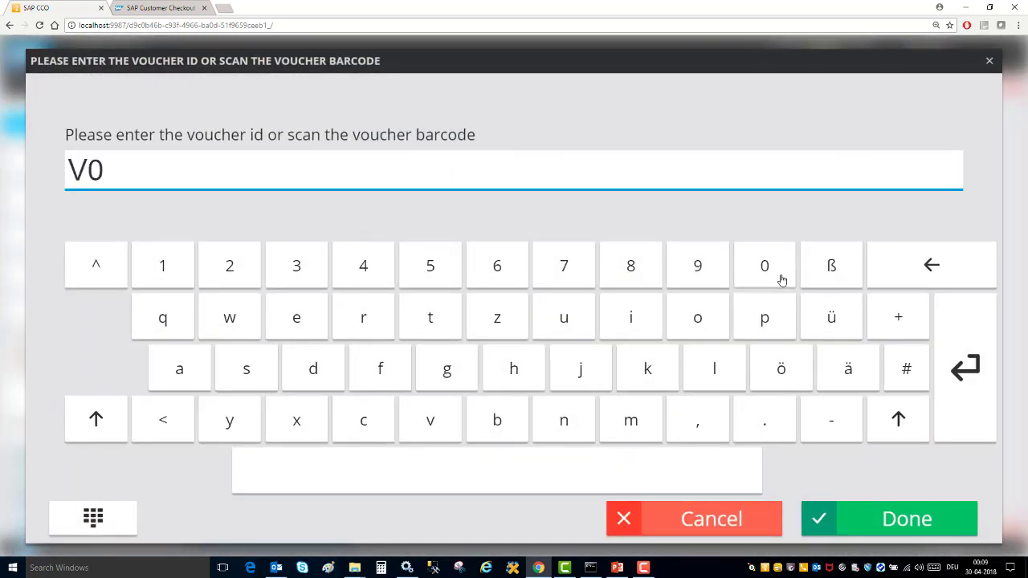
pyautogui.click(781, 279)
pyautogui.click(781, 280)
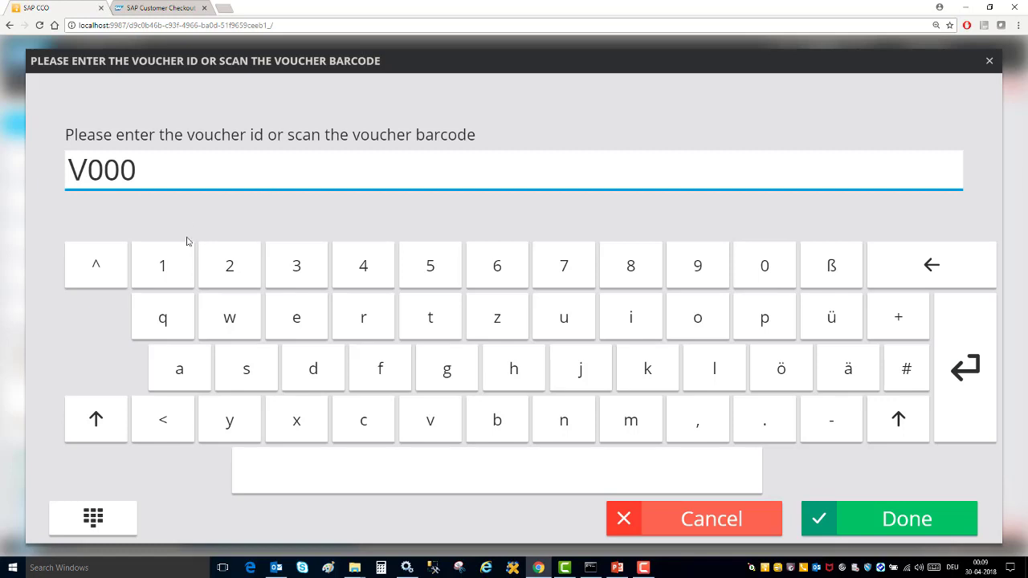
pyautogui.click(170, 261)
pyautogui.click(763, 273)
pyautogui.click(906, 520)
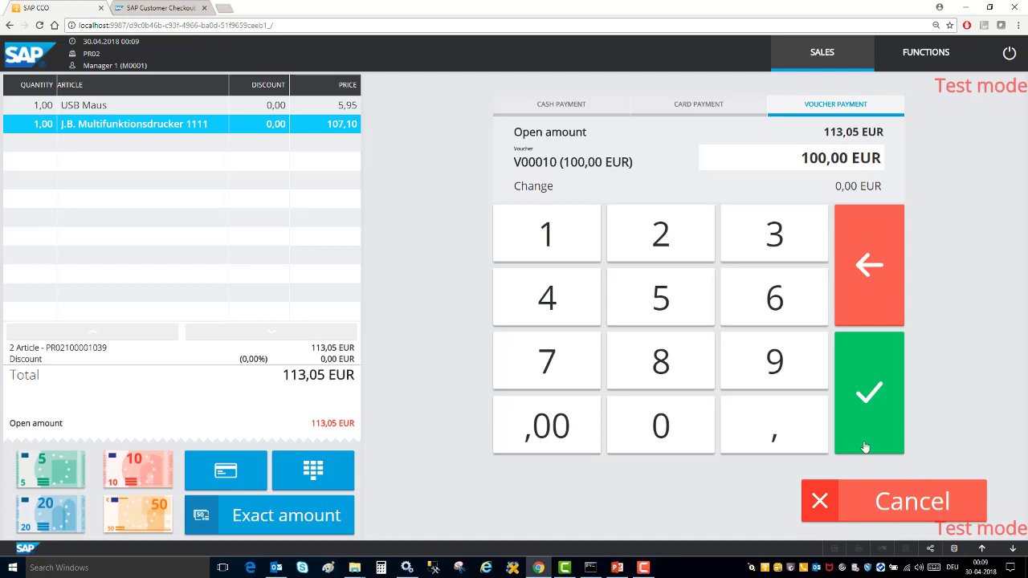
pyautogui.click(868, 393)
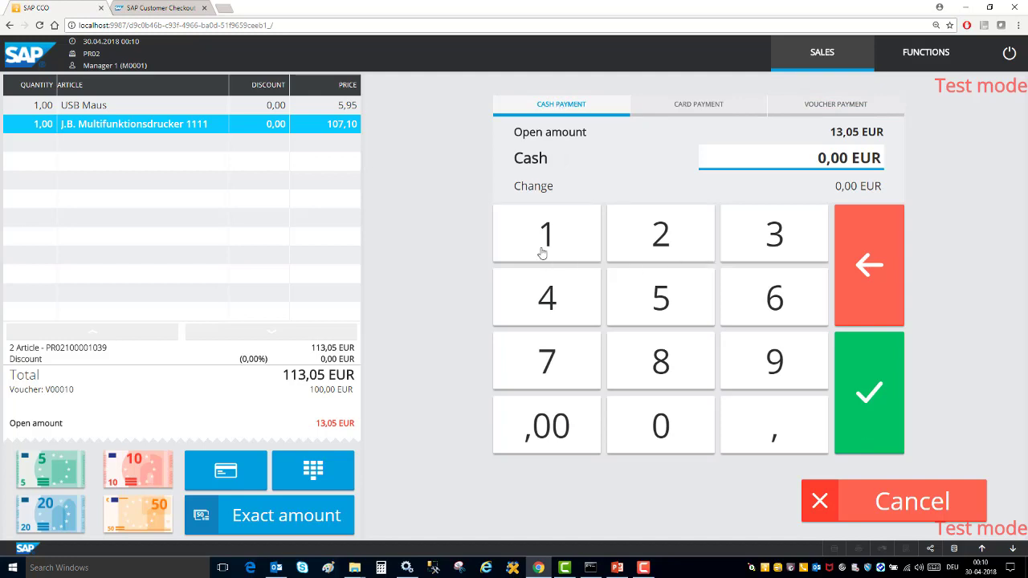
pyautogui.click(853, 394)
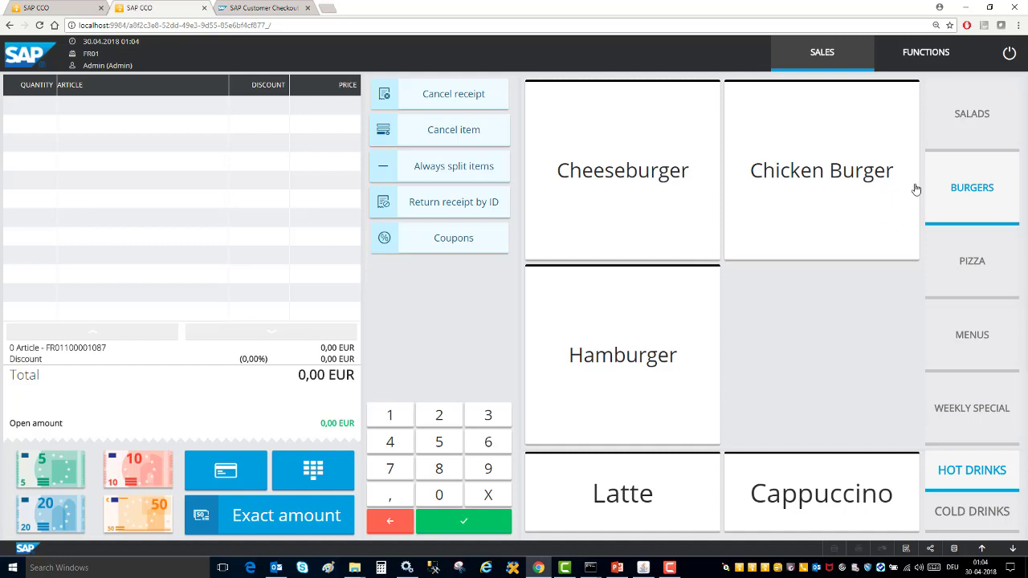
# Browse the Salads, Pizza, Weekly Special and Menus categories, finishing on Menus.
pyautogui.click(971, 117)
pyautogui.click(980, 239)
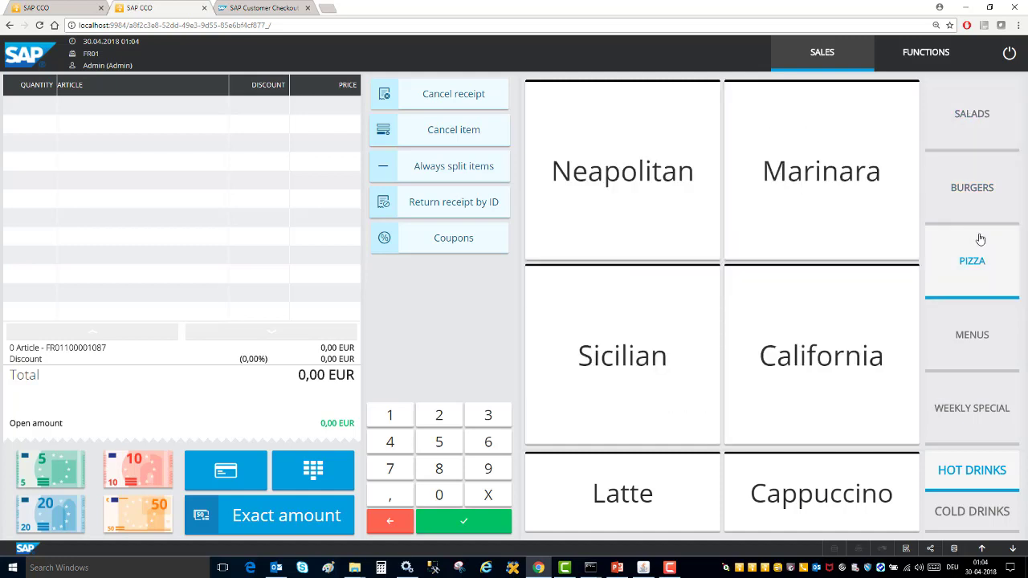
pyautogui.click(980, 357)
pyautogui.click(980, 410)
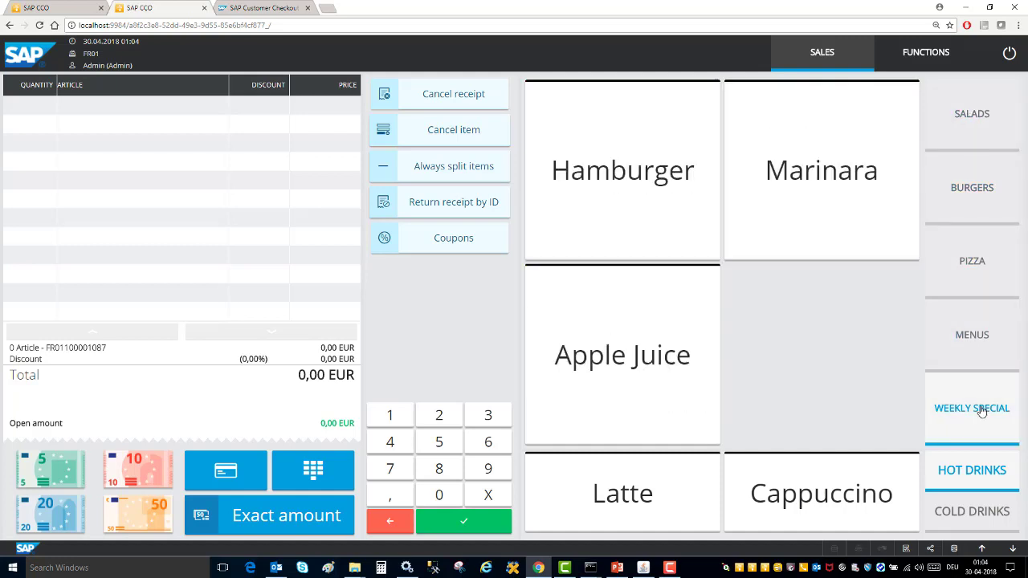
pyautogui.click(969, 334)
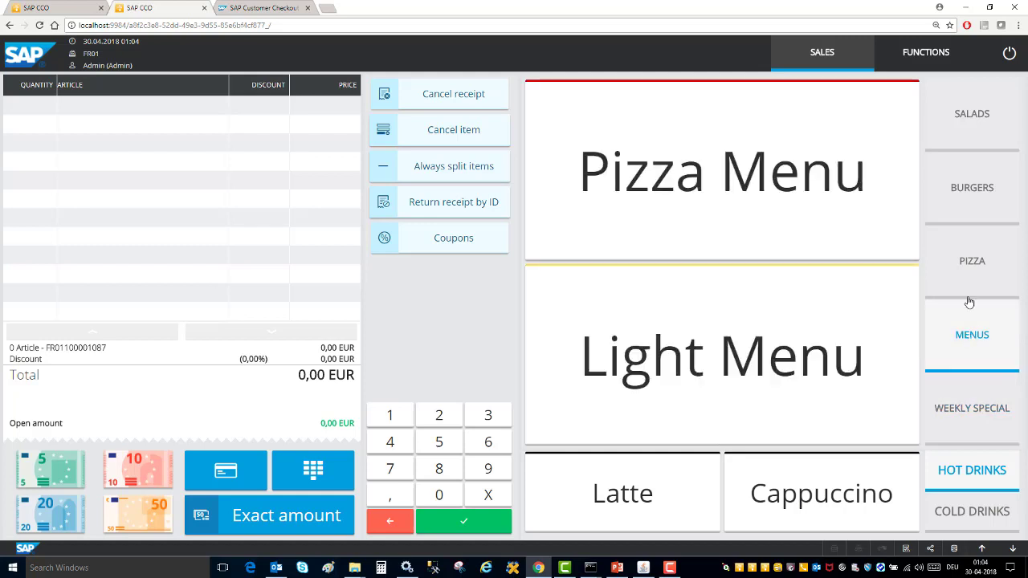
pyautogui.click(972, 277)
pyautogui.click(976, 124)
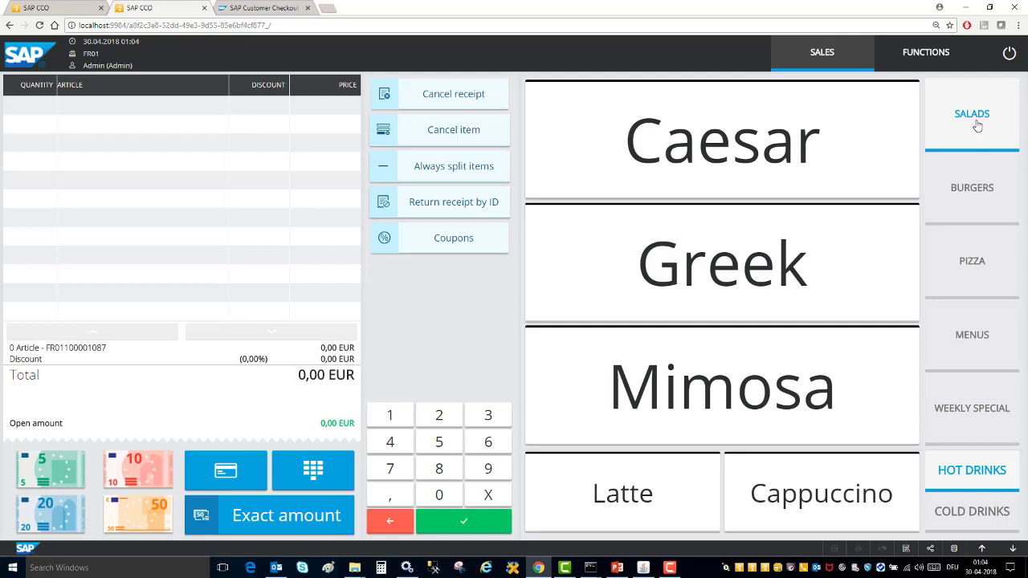
pyautogui.click(978, 338)
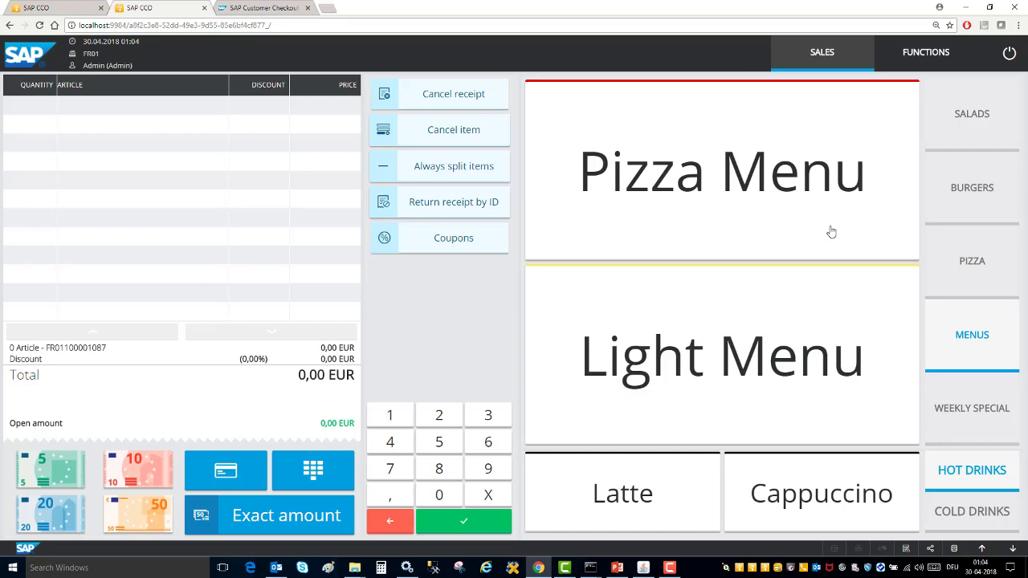
# Sell a Pizza Menu with Fanta and a Neapolitan pizza, paid exactly 7,00 EUR in cash.
pyautogui.click(737, 214)
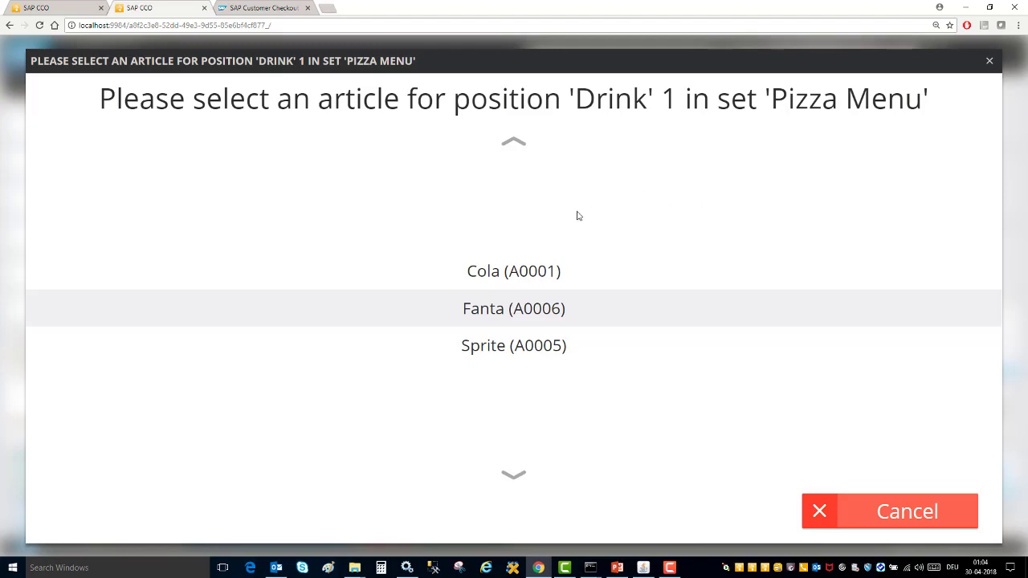
pyautogui.click(514, 309)
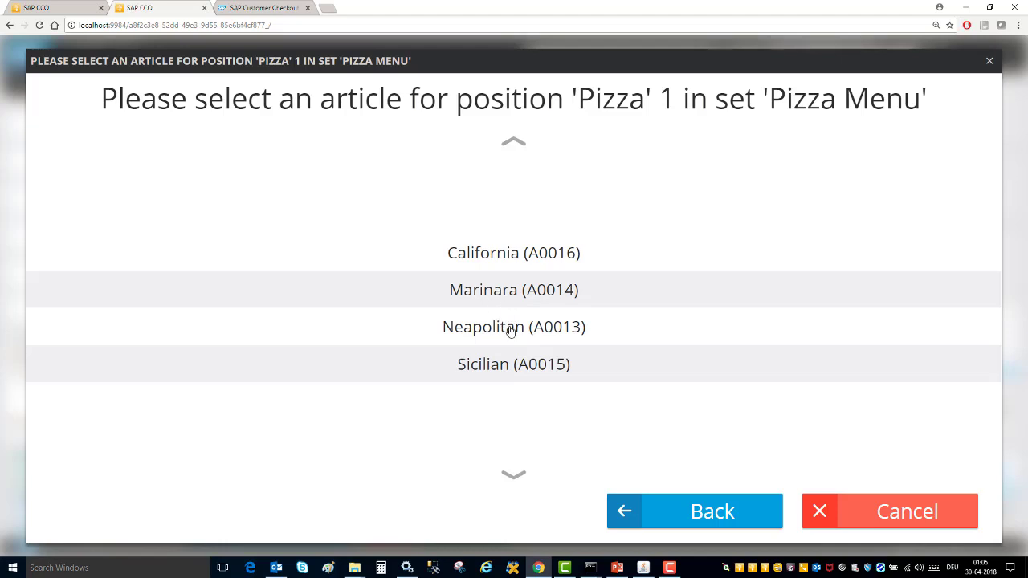
pyautogui.click(511, 330)
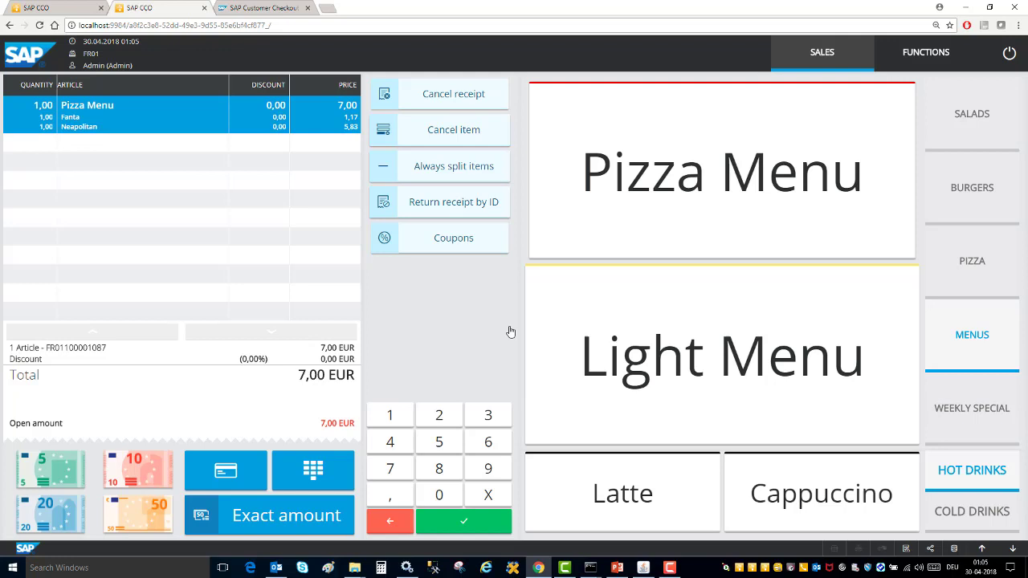
pyautogui.click(297, 518)
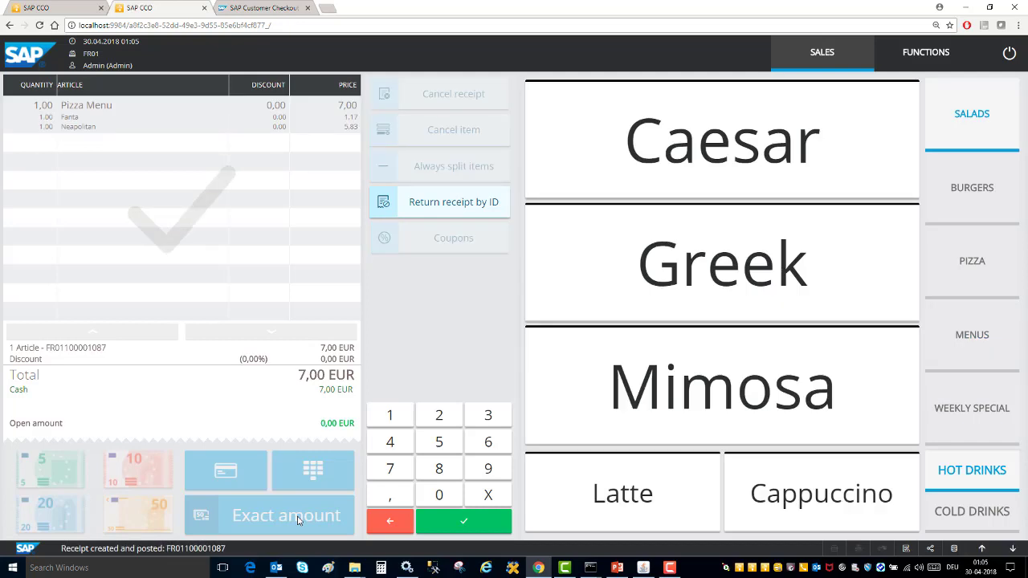
# Ring up Cheeseburger, Chicken Burger and Hamburger, make the Hamburger free with the 1 Free Item coupon, pay 3,80 EUR cash.
pyautogui.click(957, 191)
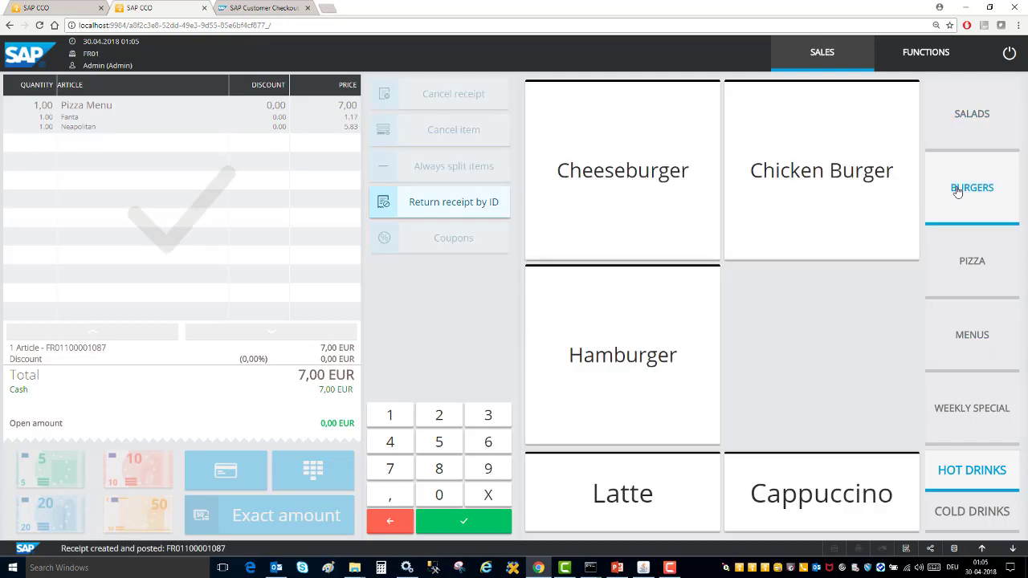
pyautogui.click(599, 228)
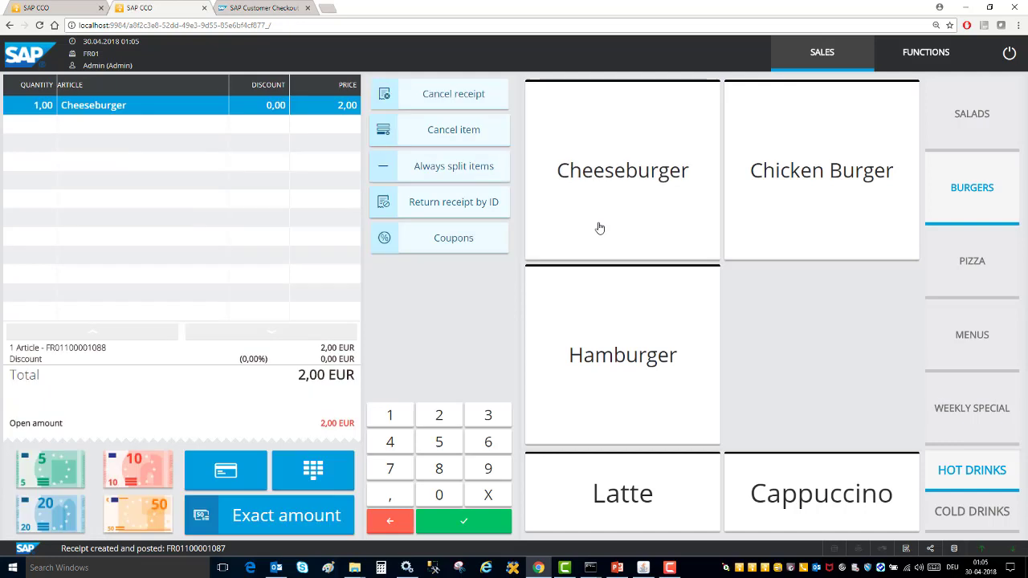
pyautogui.click(771, 215)
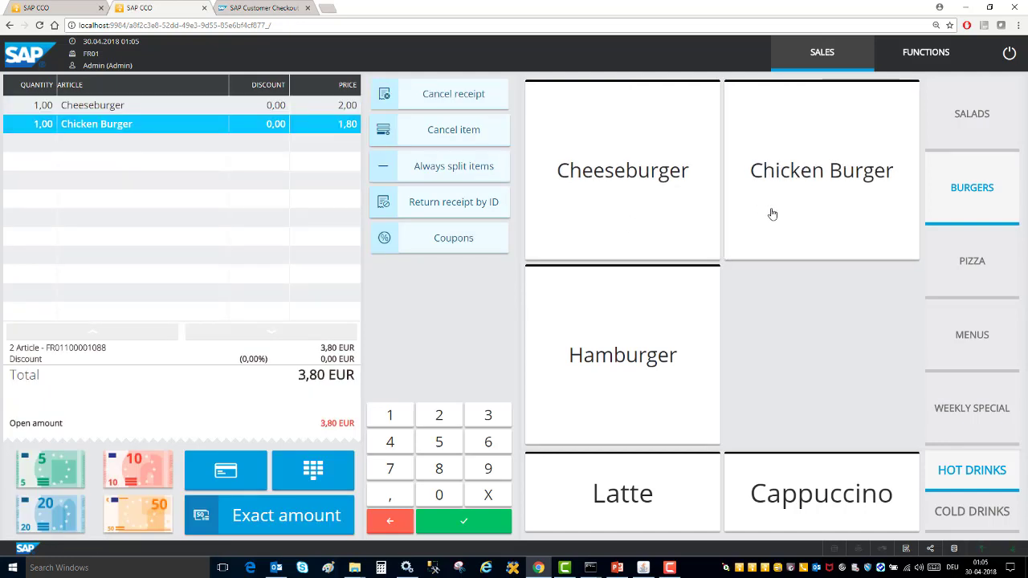
pyautogui.click(657, 341)
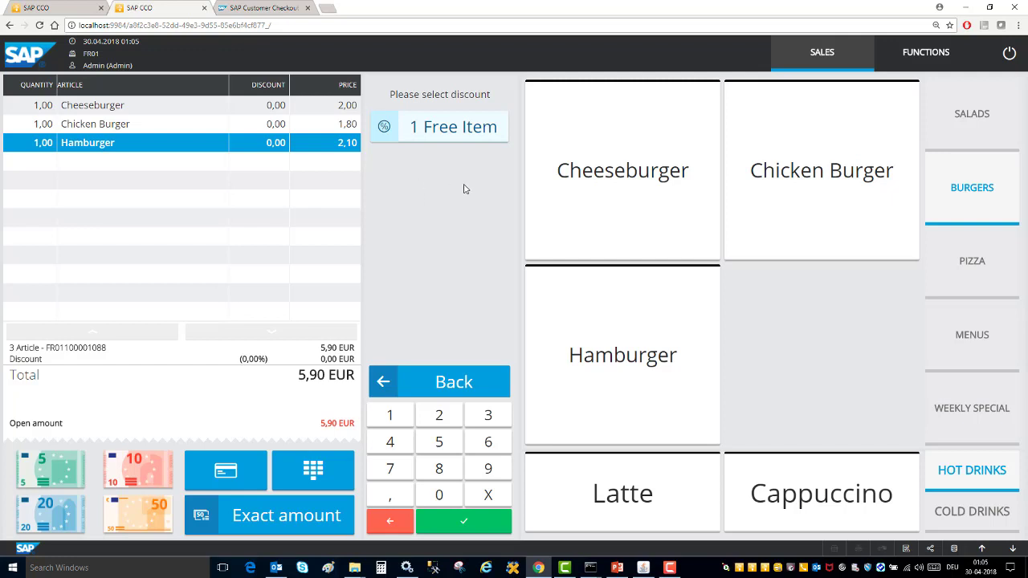
pyautogui.click(440, 143)
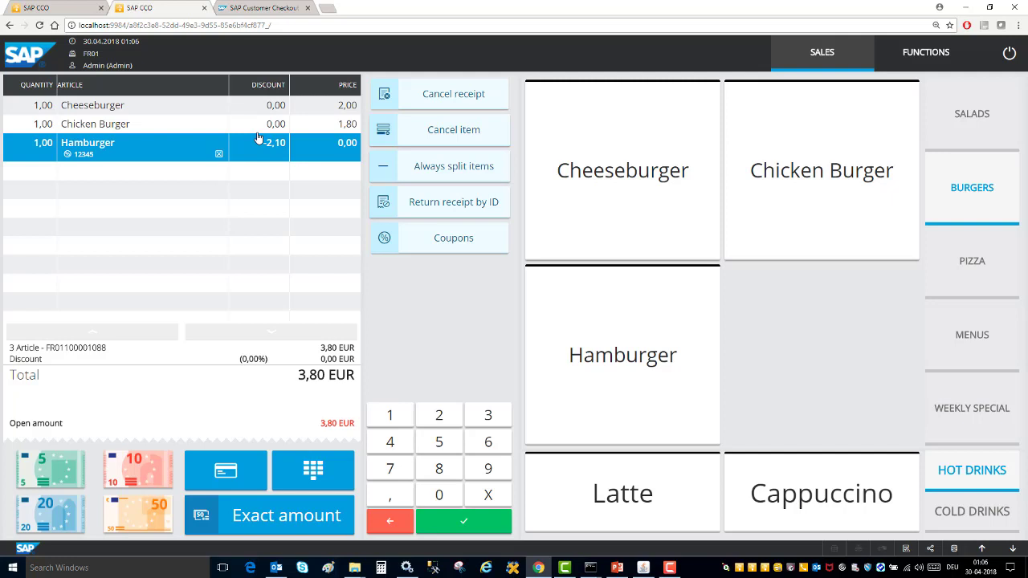
pyautogui.press('Return')
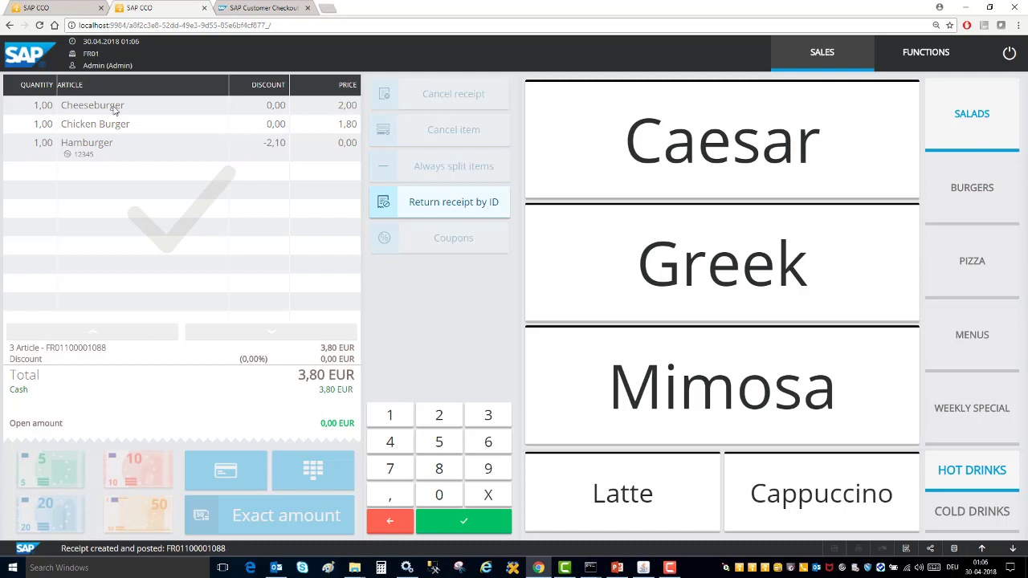
# On the BR02 clothing tab, add Green Pants, Blue Shirt, Black Pants, Red Shirt and Pink Blouse for 18,50 EUR.
pyautogui.click(58, 4)
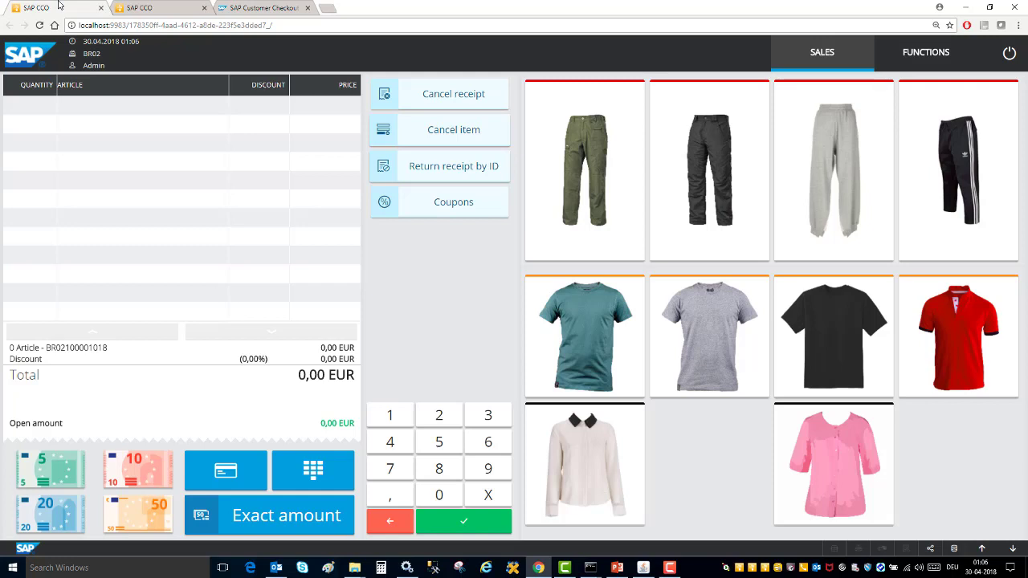
pyautogui.click(567, 170)
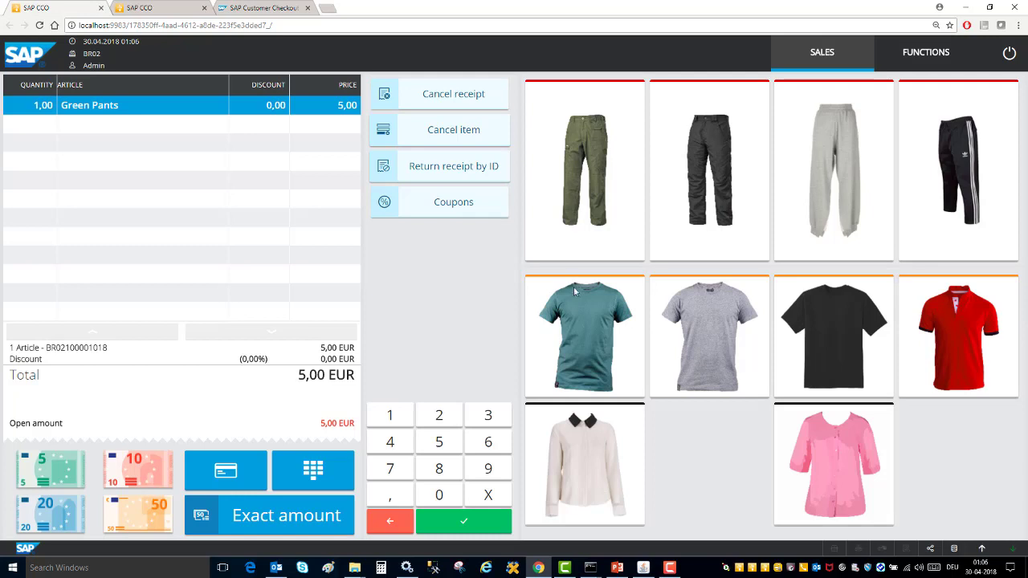
pyautogui.click(575, 324)
pyautogui.click(702, 173)
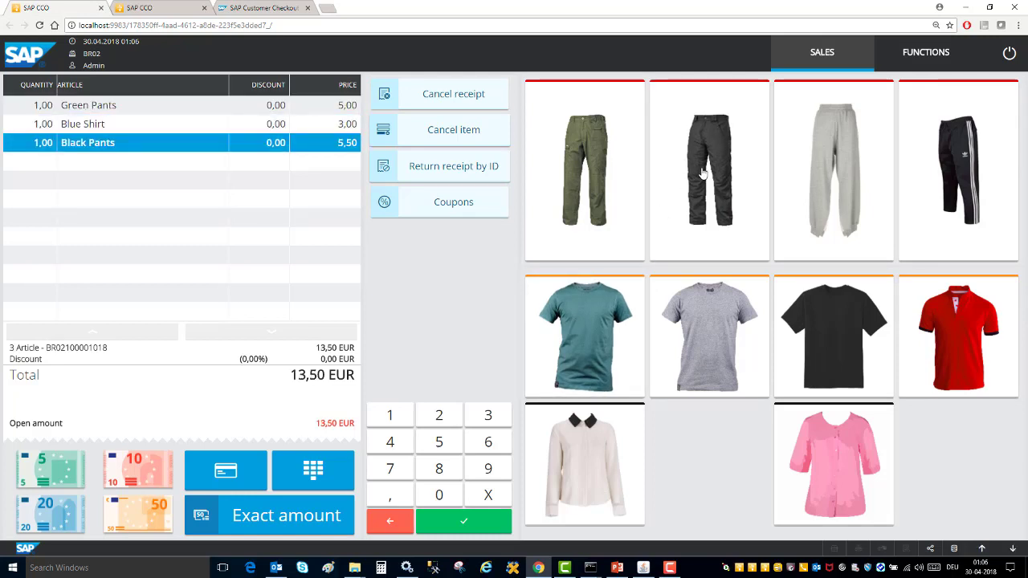
pyautogui.click(971, 338)
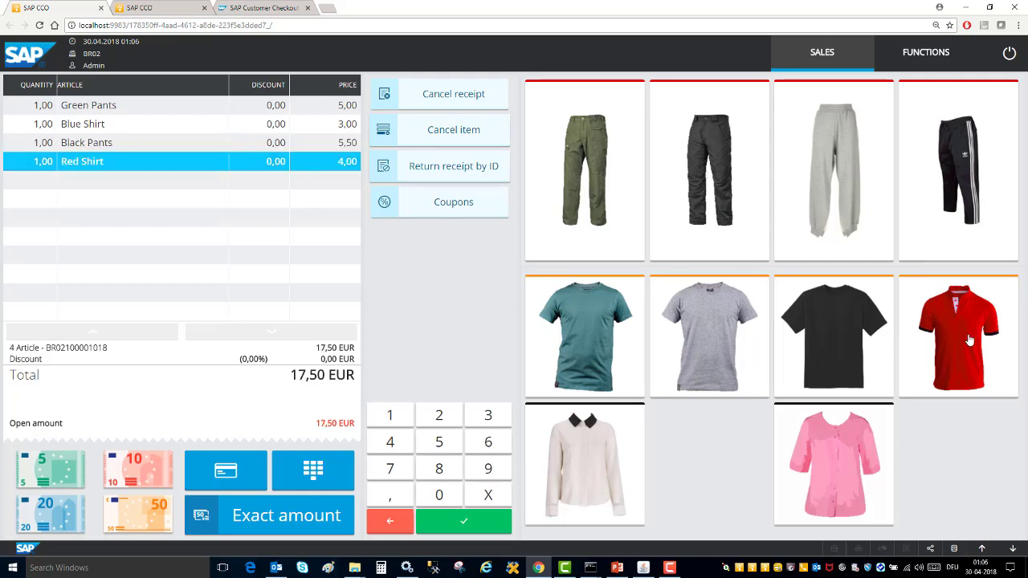
pyautogui.click(849, 458)
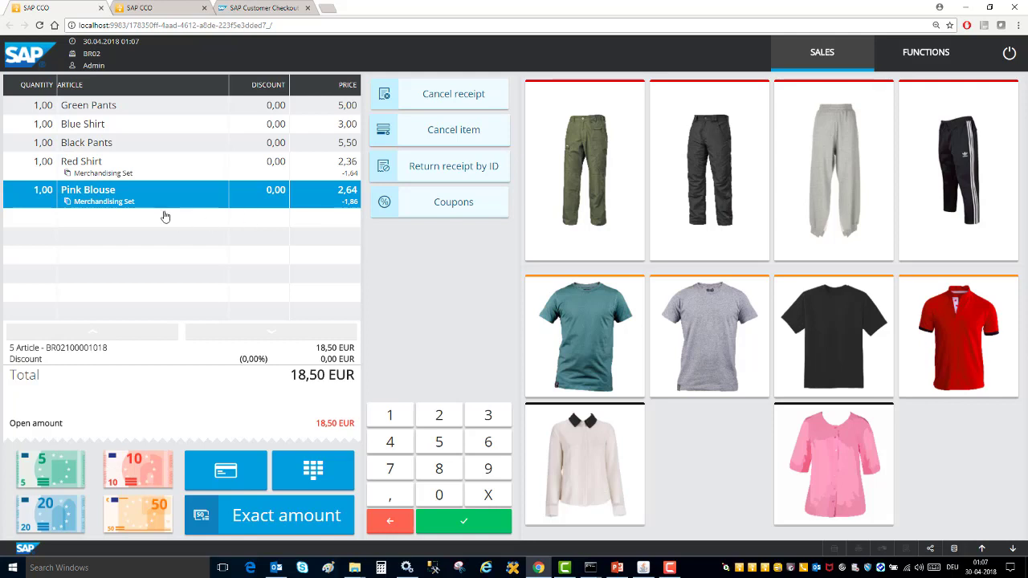
# Return to the food kiosk checkout, showing the paid 3,80 EUR burger receipt.
pyautogui.click(145, 7)
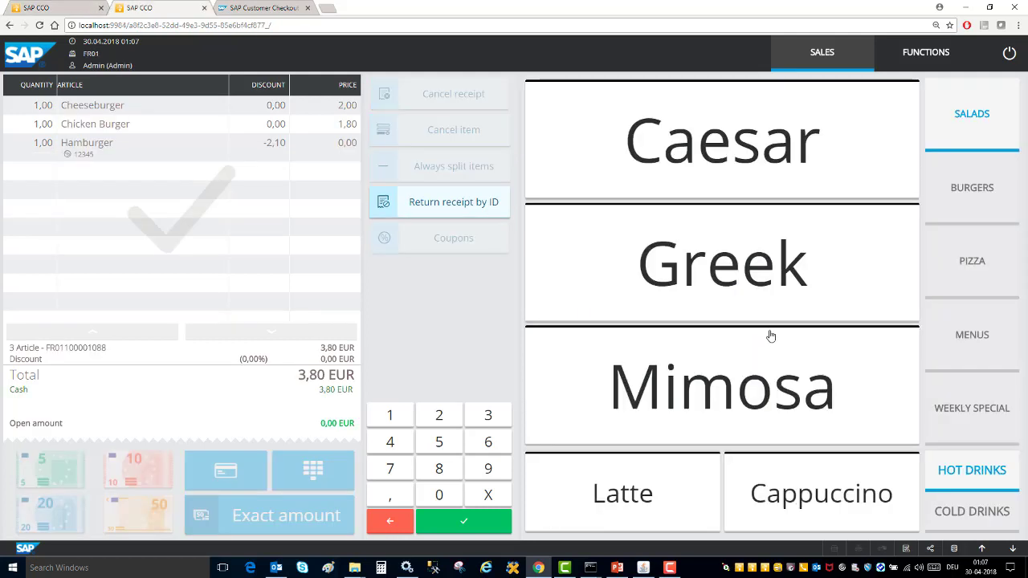